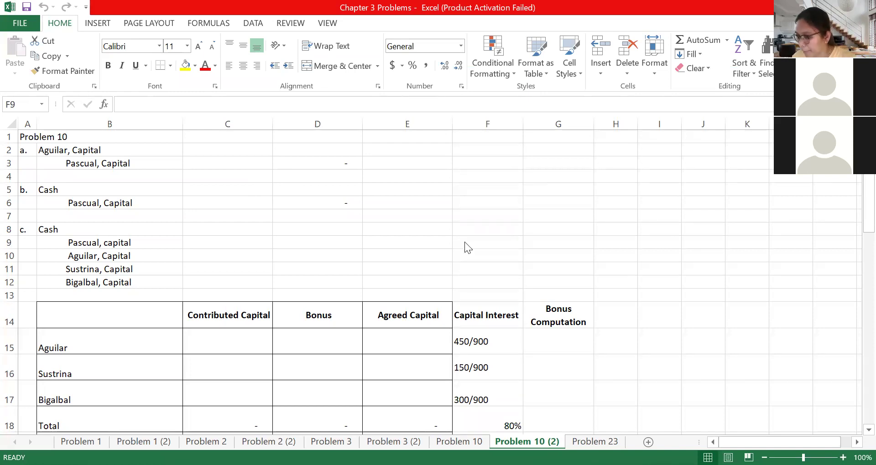
- Open the Problem 3 (2) sheet and review its first bonus table and journal entries
{"action": "left_click", "coordinate": [413, 442]}
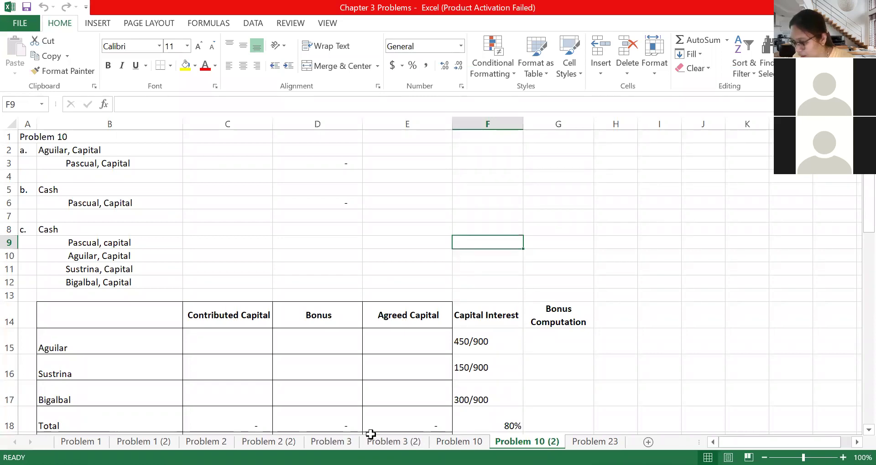
{"action": "left_click", "coordinate": [392, 442]}
{"action": "scroll", "coordinate": [305, 376], "scroll_direction": "up", "scroll_amount": 6}
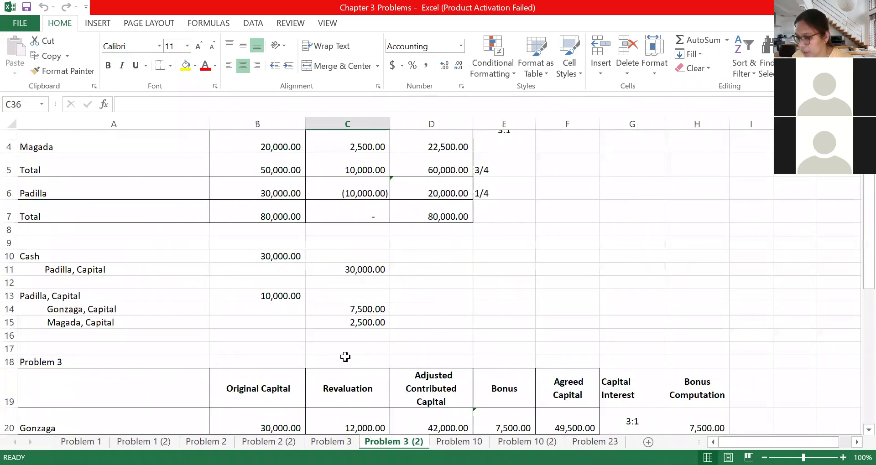
{"action": "scroll", "coordinate": [345, 357], "scroll_direction": "up", "scroll_amount": 1}
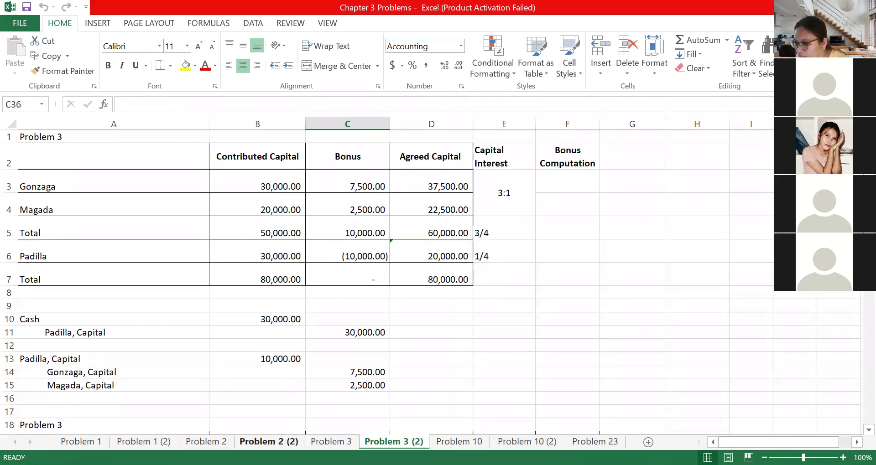
- Review the worked solutions on the Problem 2 (2) and Problem 1 (2) sheets and the second table on Problem 3 (2)
{"action": "left_click", "coordinate": [268, 441]}
{"action": "scroll", "coordinate": [296, 408], "scroll_direction": "down", "scroll_amount": 2}
{"action": "scroll", "coordinate": [283, 415], "scroll_direction": "up", "scroll_amount": 3}
{"action": "scroll", "coordinate": [271, 424], "scroll_direction": "down", "scroll_amount": 1}
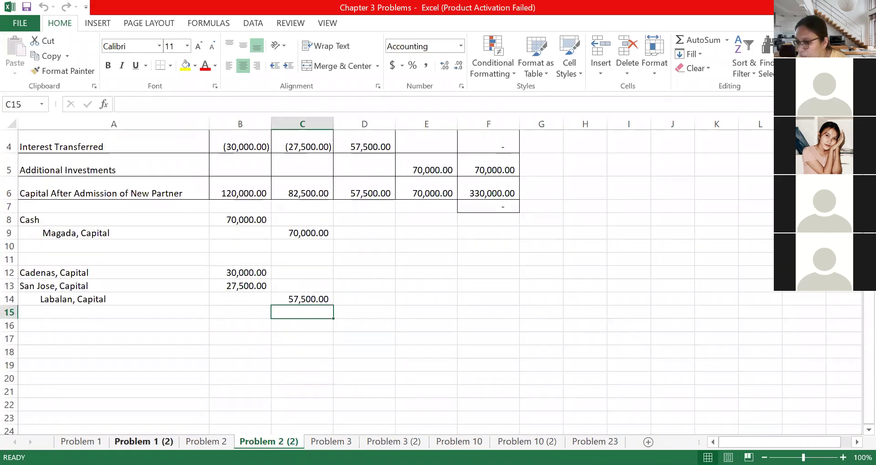
{"action": "left_click", "coordinate": [144, 442]}
{"action": "scroll", "coordinate": [209, 405], "scroll_direction": "down", "scroll_amount": 2}
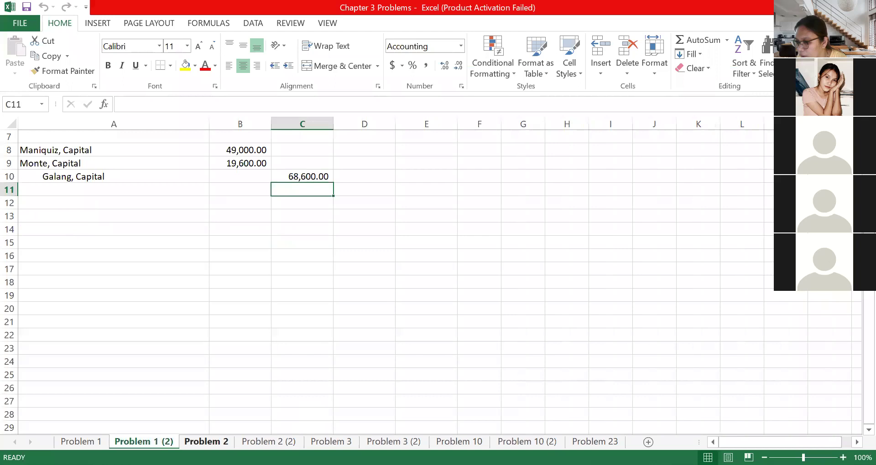
{"action": "left_click", "coordinate": [255, 438]}
{"action": "scroll", "coordinate": [350, 289], "scroll_direction": "up", "scroll_amount": 1}
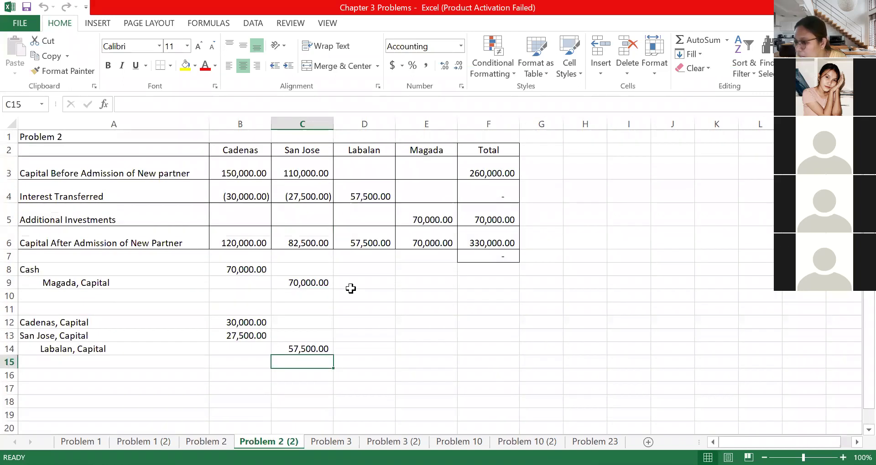
{"action": "left_click", "coordinate": [379, 440]}
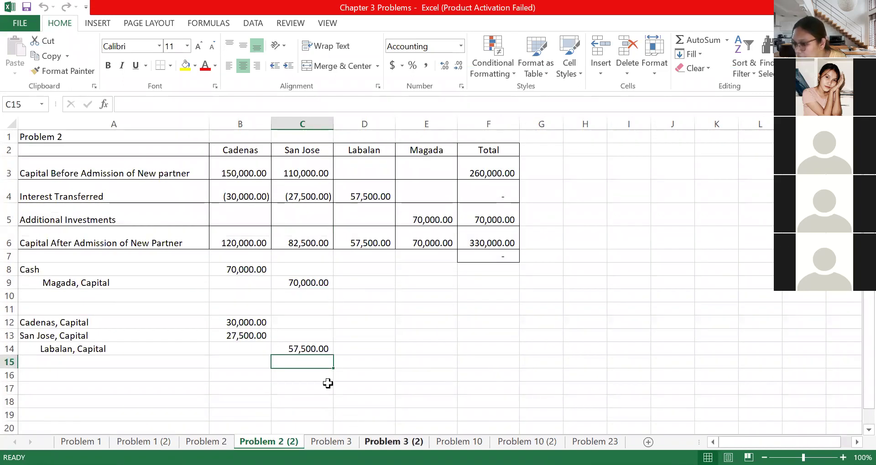
{"action": "scroll", "coordinate": [316, 362], "scroll_direction": "down", "scroll_amount": 4}
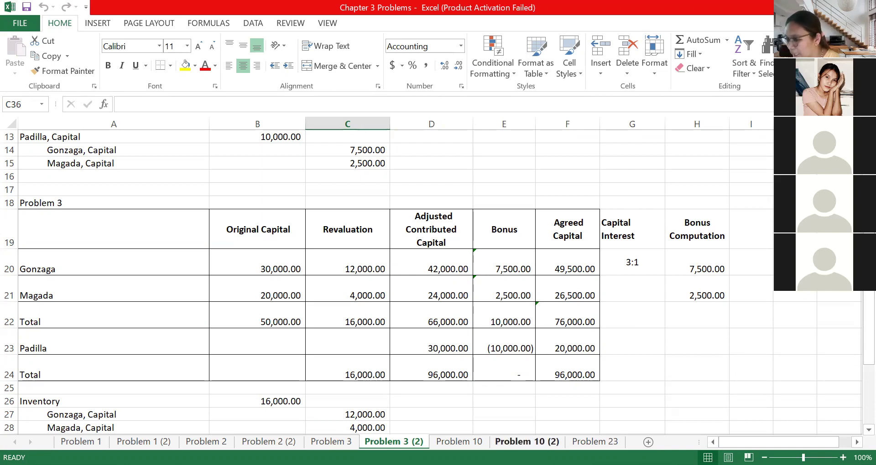
- On the Problem 10 (2) sheet, enter the debit for entry a in C2 as =450000*.2
{"action": "left_click", "coordinate": [523, 438]}
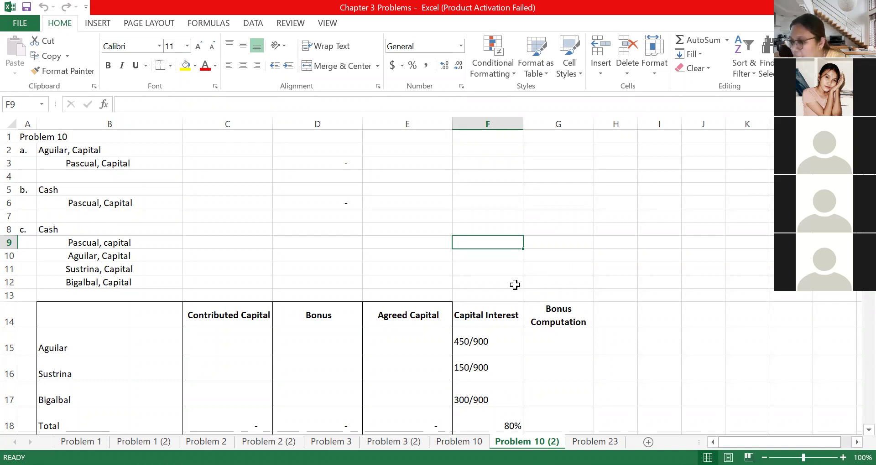
{"action": "left_click", "coordinate": [244, 150]}
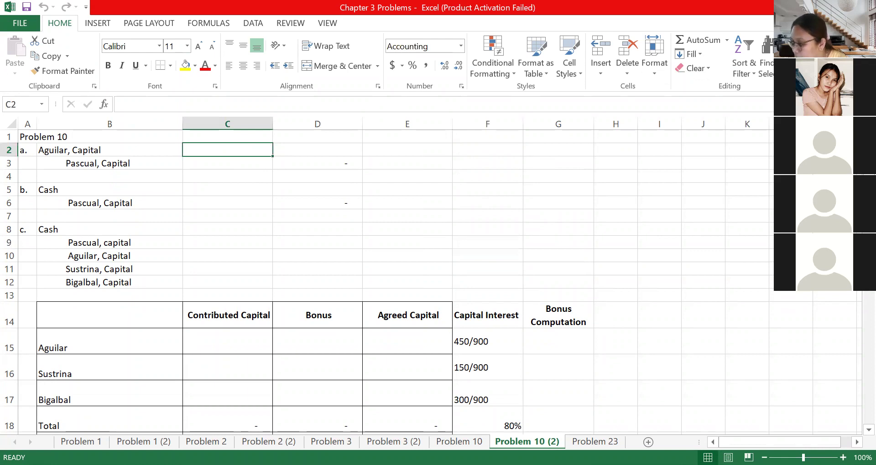
{"action": "type", "text": "=500"}
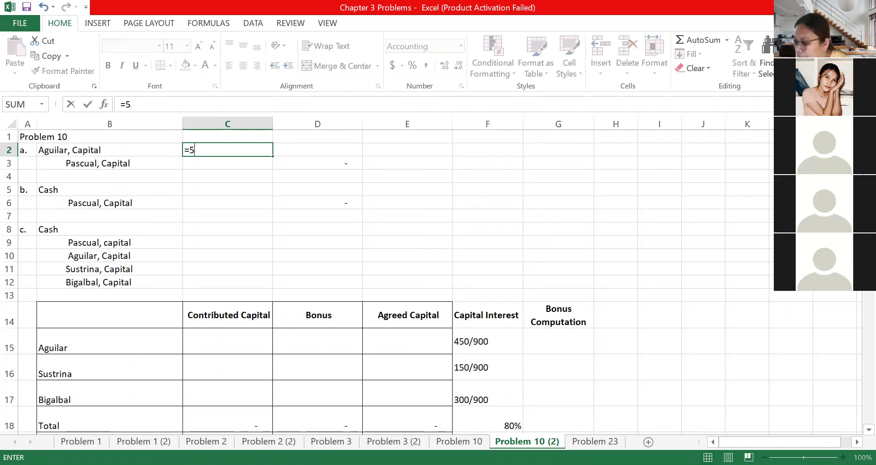
{"action": "key", "text": "BackSpace"}
{"action": "key", "text": "BackSpace"}
{"action": "type", "text": "450"}
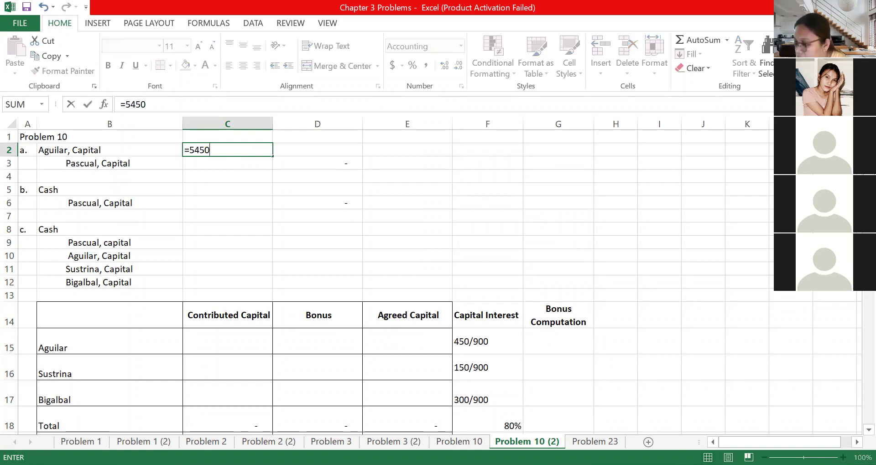
{"action": "key", "text": "BackSpace"}
{"action": "key", "text": "BackSpace"}
{"action": "key", "text": "BackSpace"}
{"action": "key", "text": "BackSpace"}
{"action": "type", "text": "450000"}
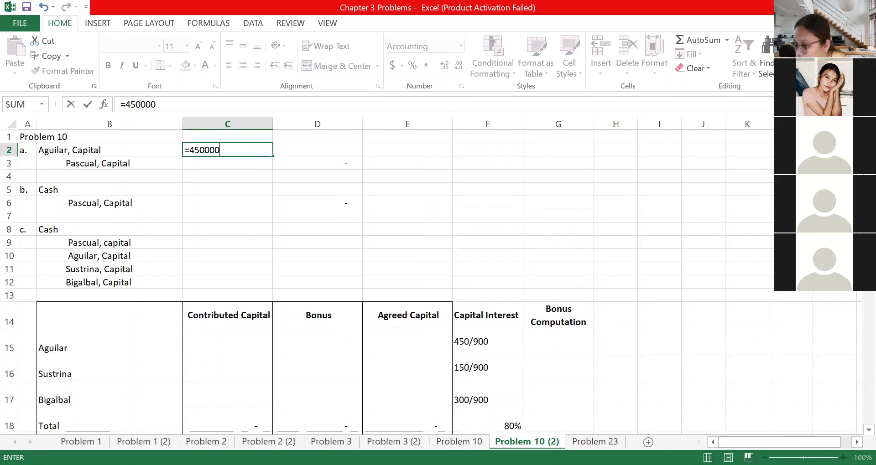
{"action": "type", "text": "*.2"}
{"action": "key", "text": "Return"}
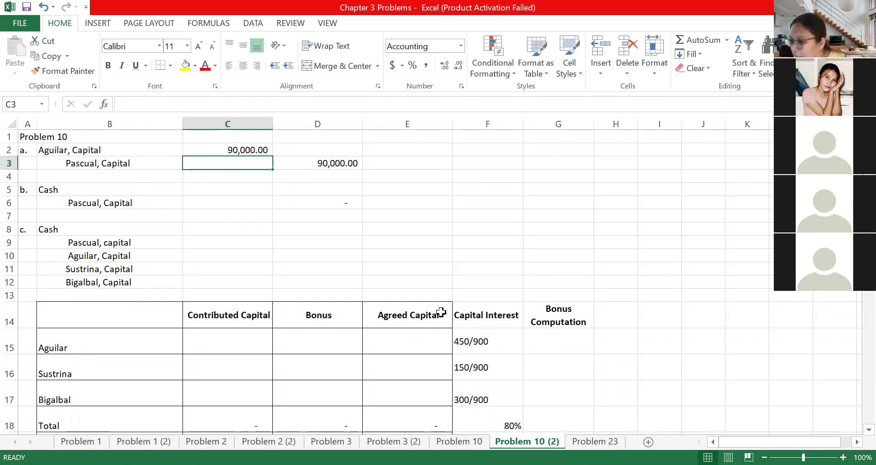
- Enter 200000 as the cash debit for entry b in C5
{"action": "left_click", "coordinate": [241, 192]}
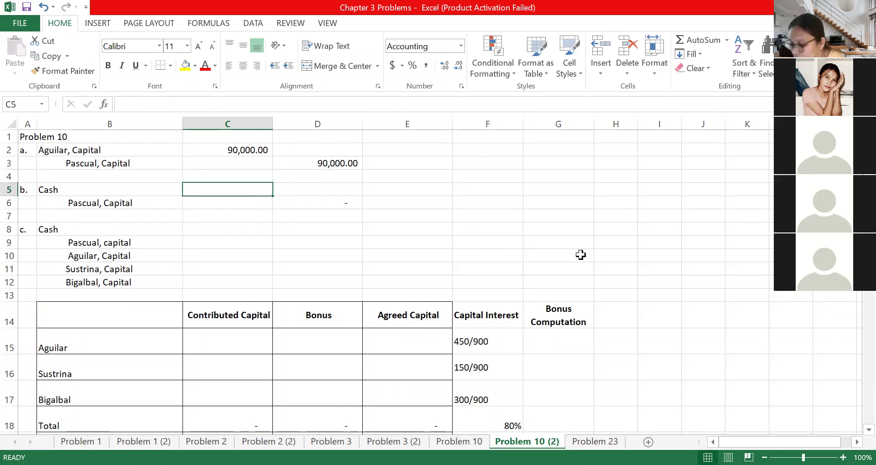
{"action": "type", "text": "200,00"}
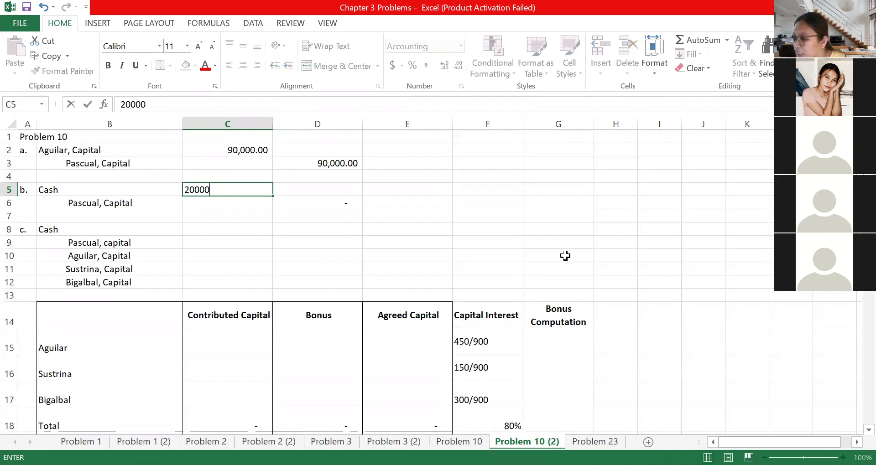
{"action": "type", "text": "0"}
{"action": "key", "text": "Return"}
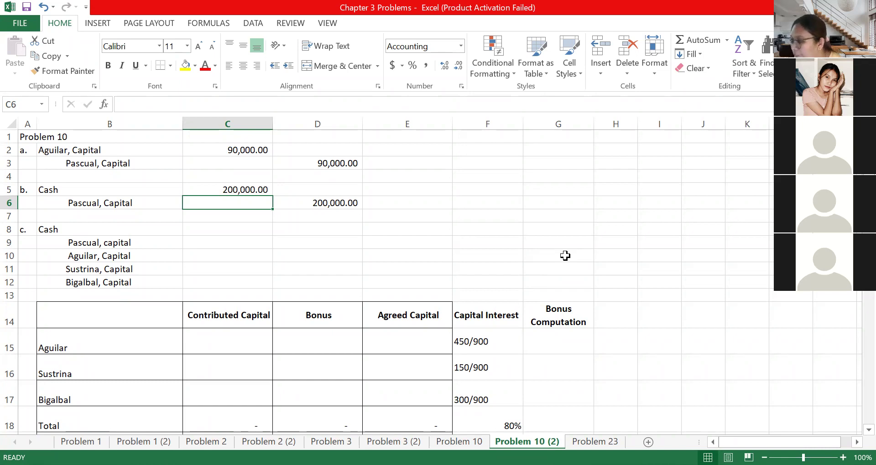
- Enter 450000 as contributed capital in C15 and Flash Fill C16:C17 with 150000 and 300000
{"action": "scroll", "coordinate": [565, 256], "scroll_direction": "down", "scroll_amount": 1}
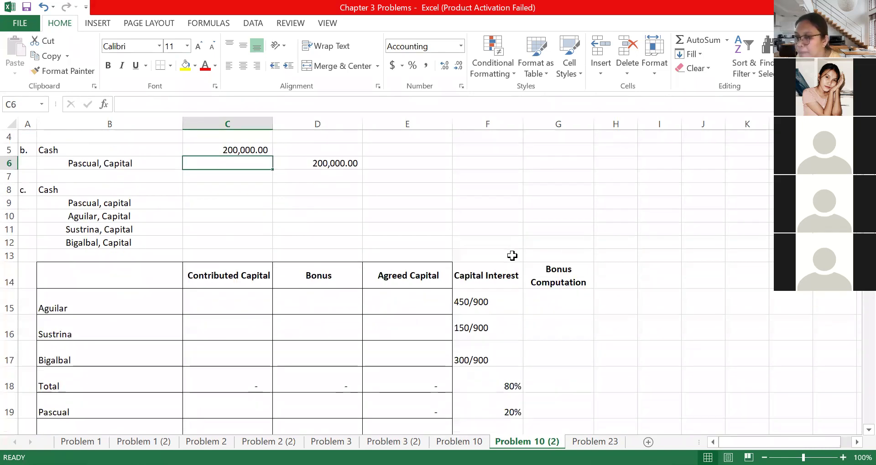
{"action": "left_click", "coordinate": [232, 310]}
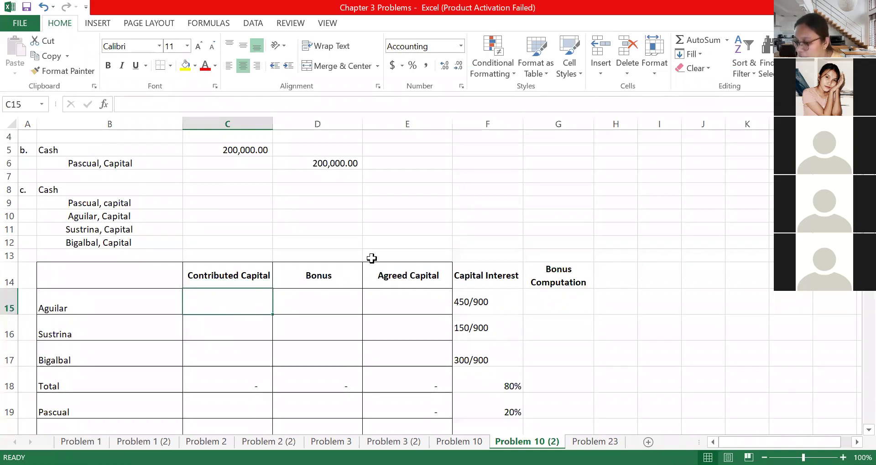
{"action": "type", "text": "450000"}
{"action": "key", "text": "Return"}
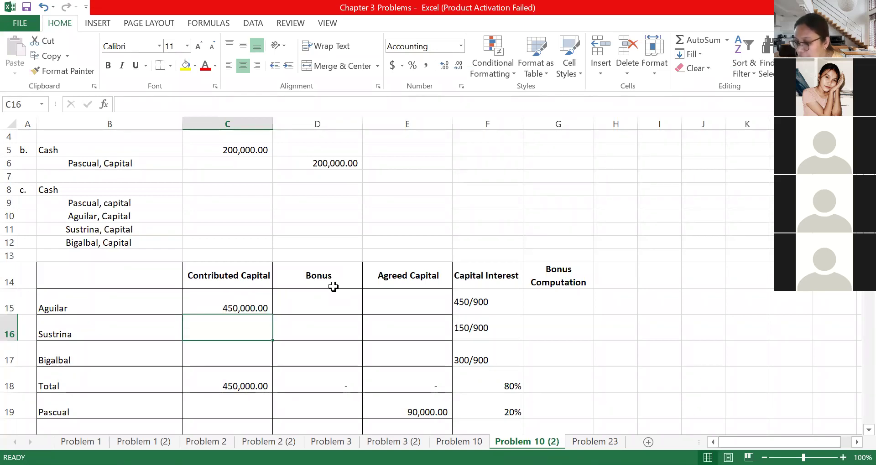
{"action": "key", "text": "ctrl+e"}
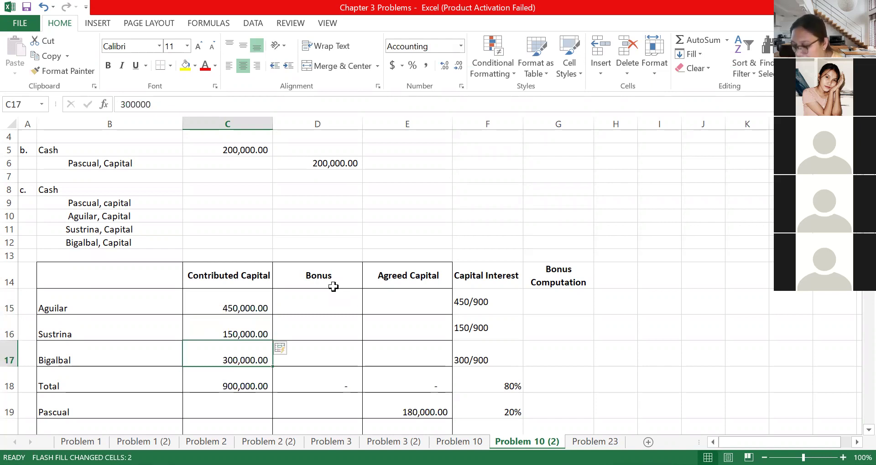
- Enter 300000 as the incoming partner's contributed capital in C19
{"action": "scroll", "coordinate": [315, 297], "scroll_direction": "down", "scroll_amount": 1}
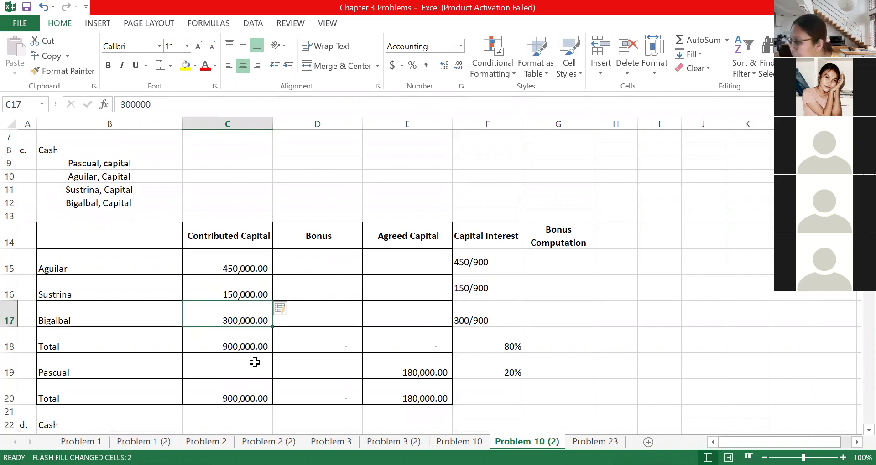
{"action": "key", "text": "Down"}
{"action": "key", "text": "Down"}
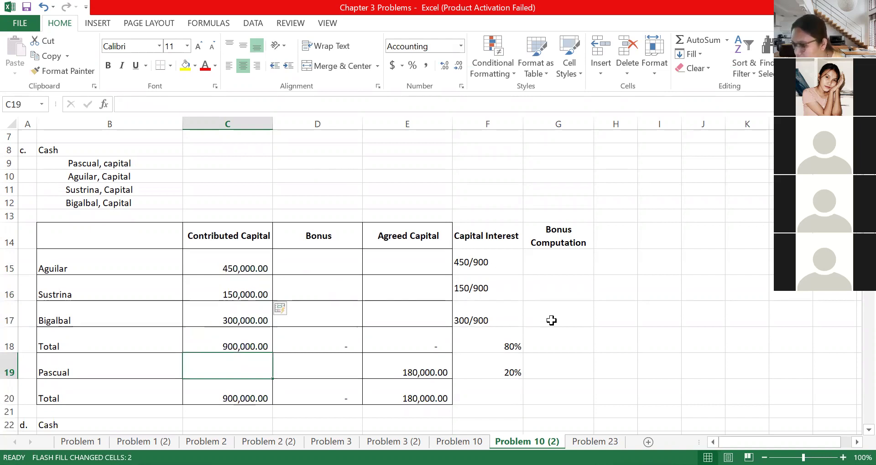
{"action": "type", "text": "30"}
{"action": "type", "text": "00"}
{"action": "type", "text": "00"}
{"action": "key", "text": "Return"}
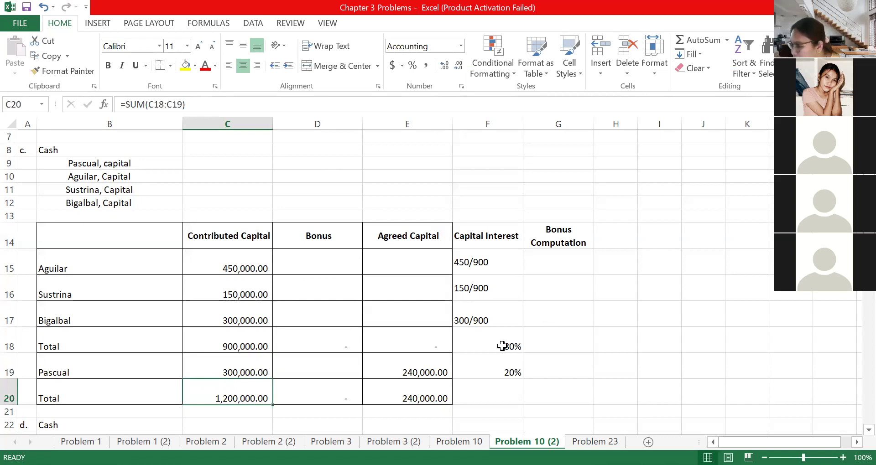
- Check the capital interest percentages in F18:F19 and the agreed capital formula in E19
{"action": "left_click_drag", "start_coordinate": [505, 346], "coordinate": [507, 368]}
{"action": "type", "text": "80% 20%"}
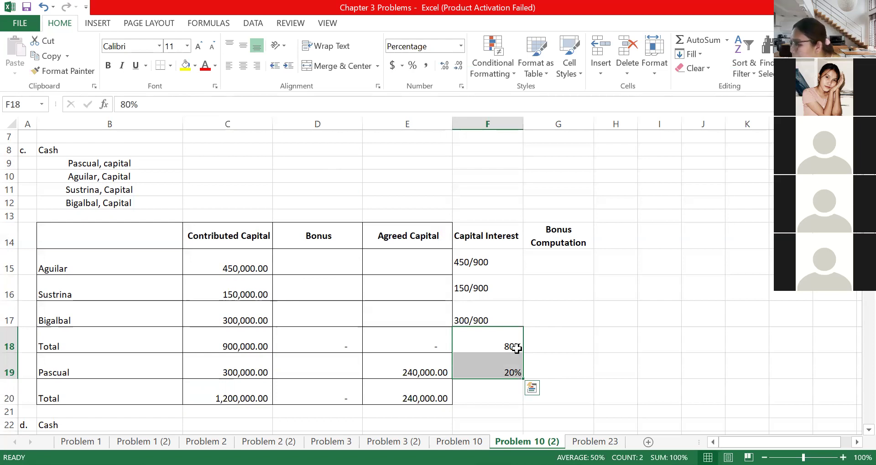
{"action": "double_click", "coordinate": [444, 368]}
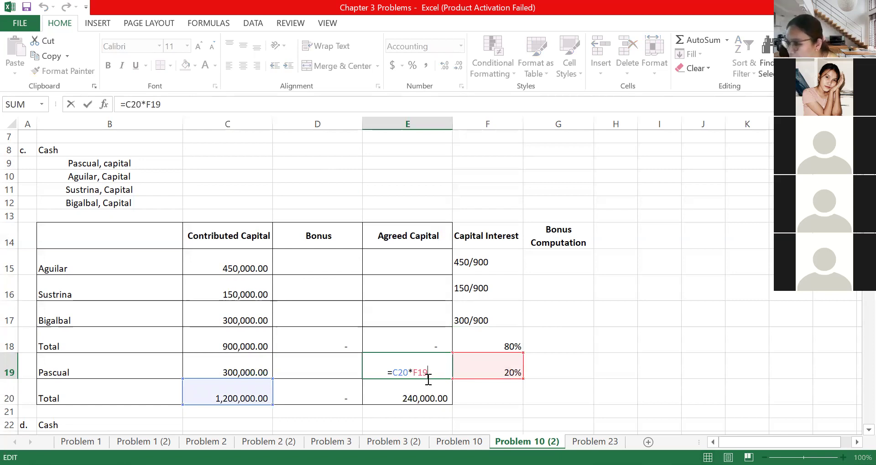
{"action": "key", "text": "Return"}
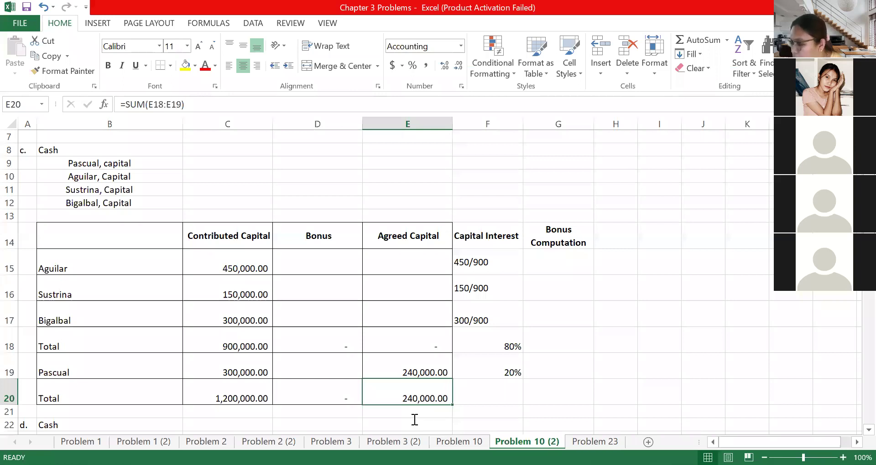
{"action": "left_click", "coordinate": [414, 420]}
{"action": "type", "text": "=1200000"}
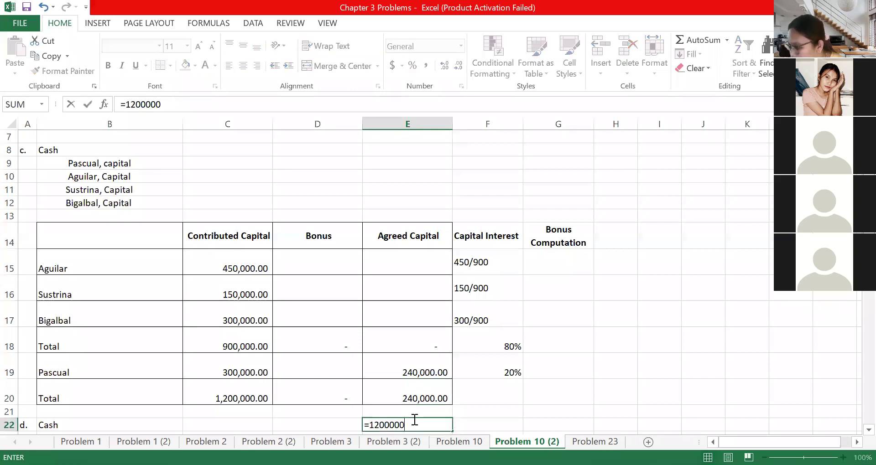
{"action": "type", "text": "-240000"}
{"action": "key", "text": "Return"}
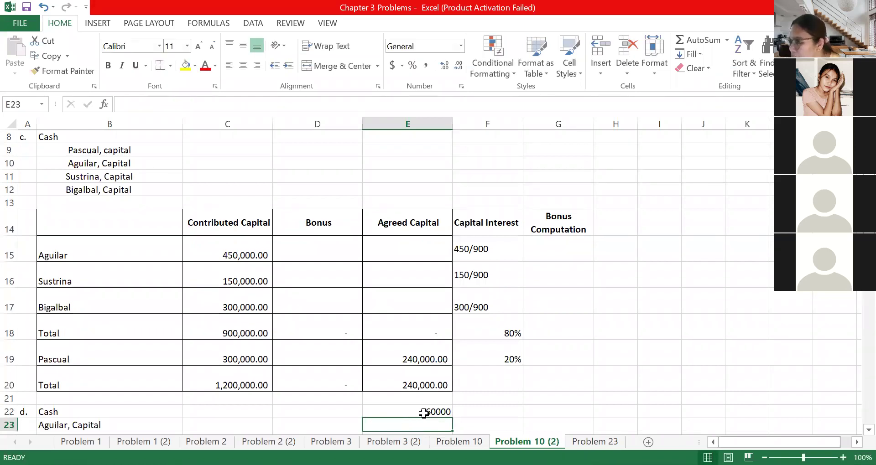
{"action": "left_click", "coordinate": [423, 413]}
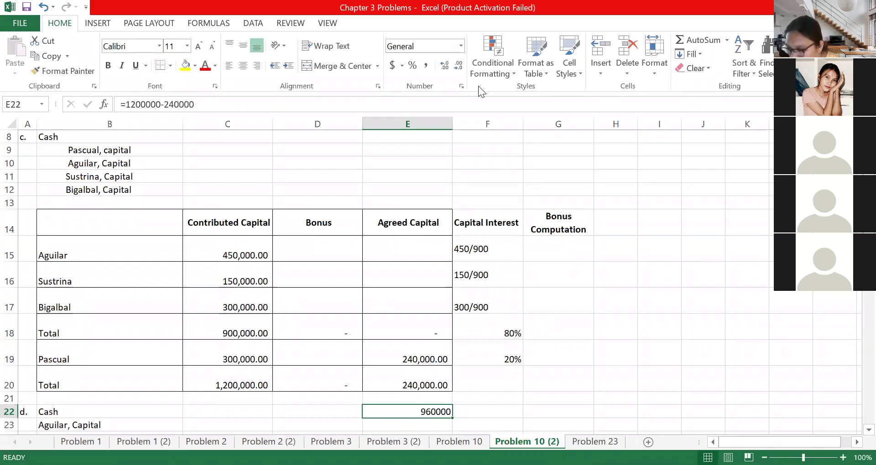
{"action": "left_click", "coordinate": [425, 65]}
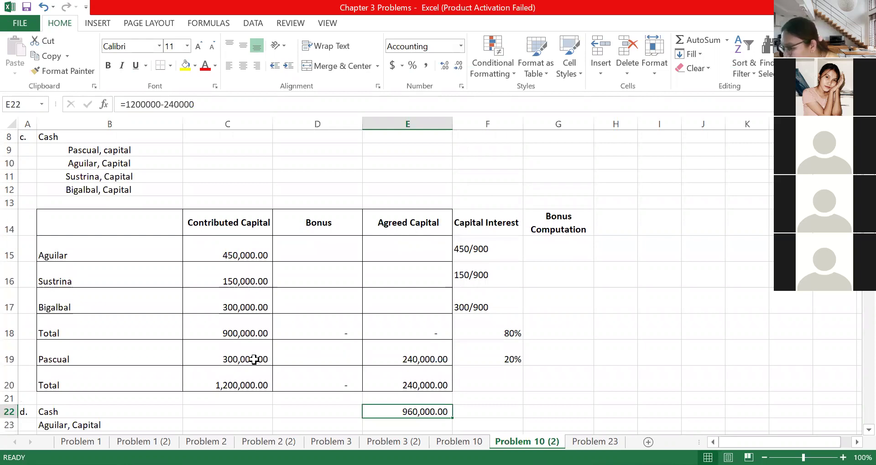
- Compare the incoming partner's contributed and agreed capital in row 19 and enter -60000 as the bonus in D19
{"action": "left_click", "coordinate": [412, 360]}
{"action": "left_click_drag", "start_coordinate": [330, 351], "coordinate": [214, 362]}
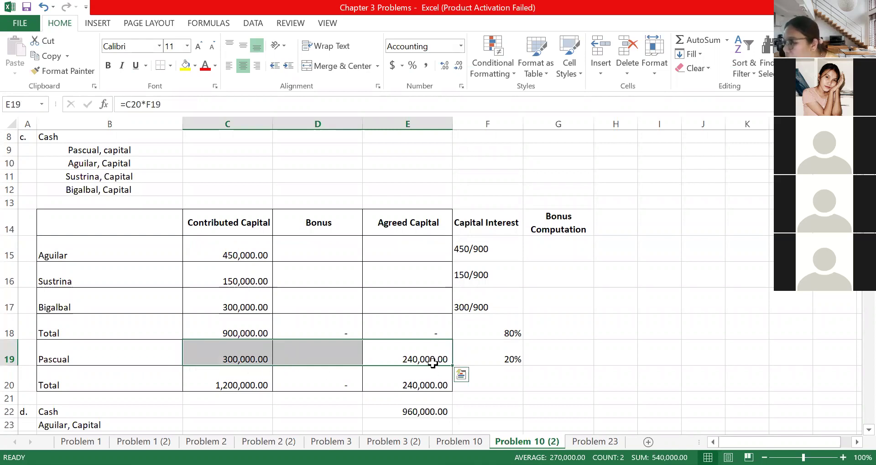
{"action": "left_click", "coordinate": [330, 352]}
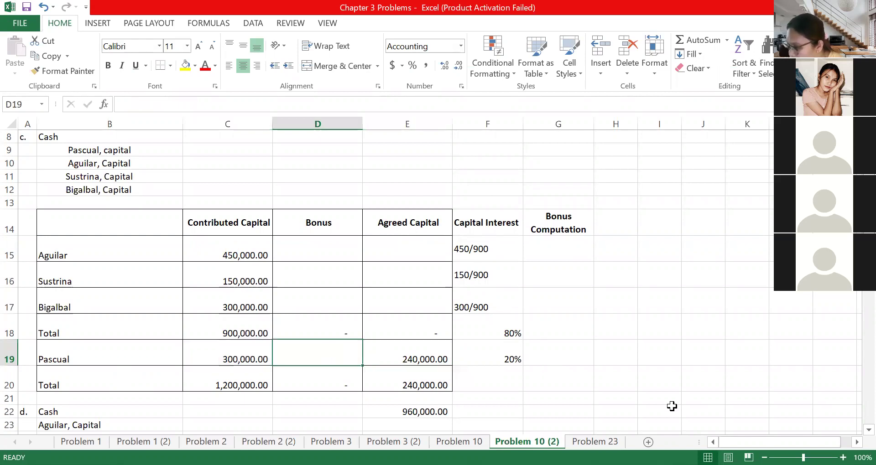
{"action": "type", "text": "-60000"}
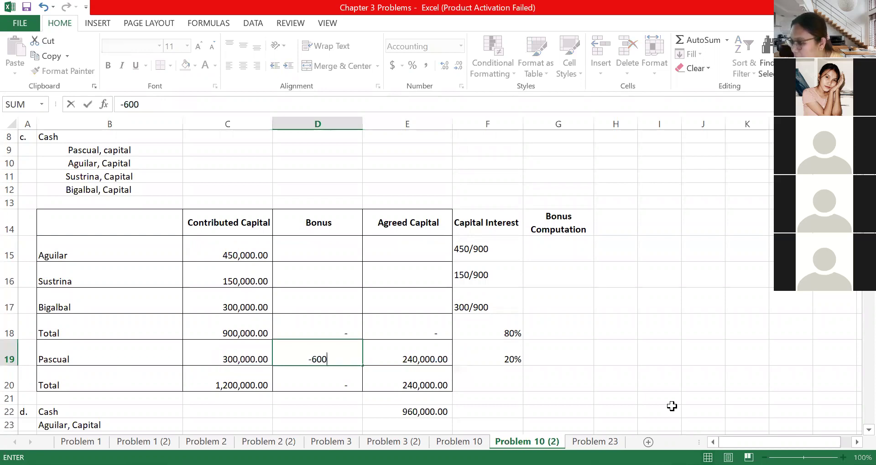
{"action": "key", "text": "Return"}
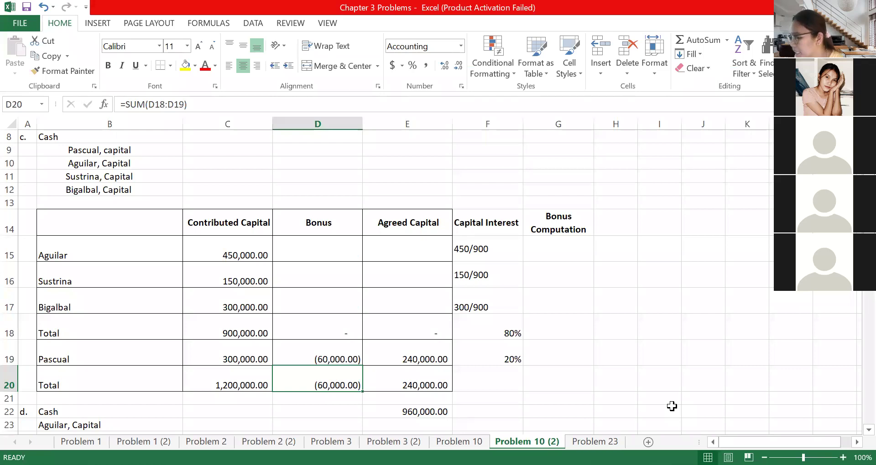
- Review the interest fractions in F15:F17 and calculate the first partner's bonus share in G15 as 60000 times 450/900
{"action": "left_click", "coordinate": [470, 247]}
{"action": "key", "text": "Down"}
{"action": "key", "text": "Down"}
{"action": "left_click_drag", "start_coordinate": [476, 257], "coordinate": [476, 305]}
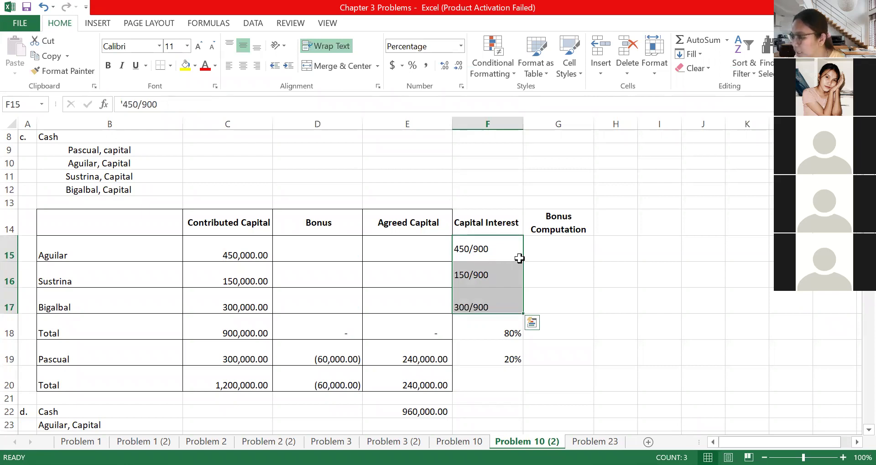
{"action": "double_click", "coordinate": [552, 249]}
{"action": "type", "text": "="}
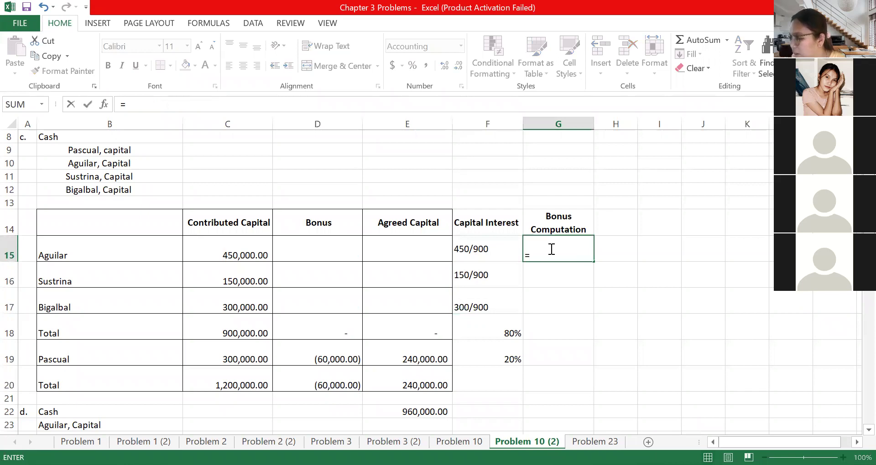
{"action": "type", "text": "6"}
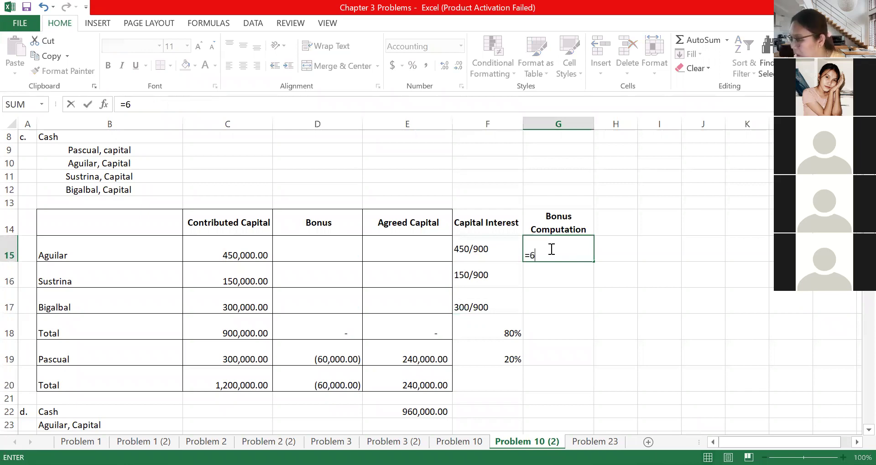
{"action": "type", "text": "0000"}
{"action": "key", "text": "Return"}
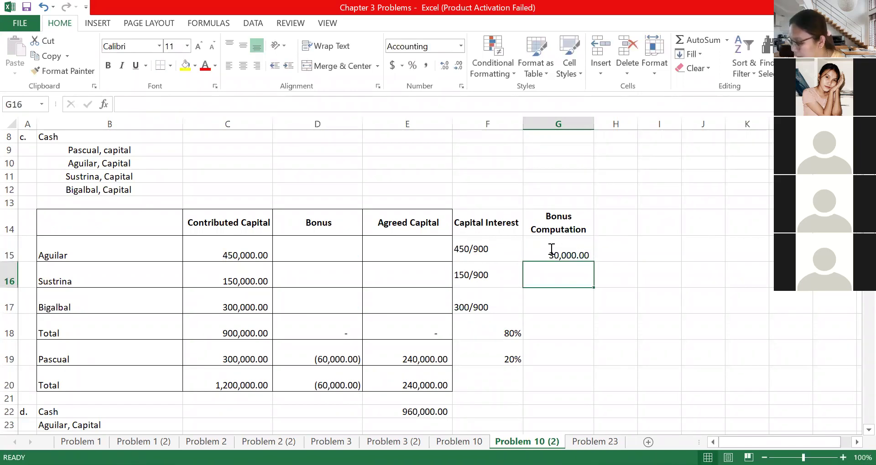
- Enter bonus share formulas for the second and third partners in G16 and G17, using =60000*300/300 in G17
{"action": "type", "text": "=60000*150"}
{"action": "key", "text": "Return"}
{"action": "type", "text": "="}
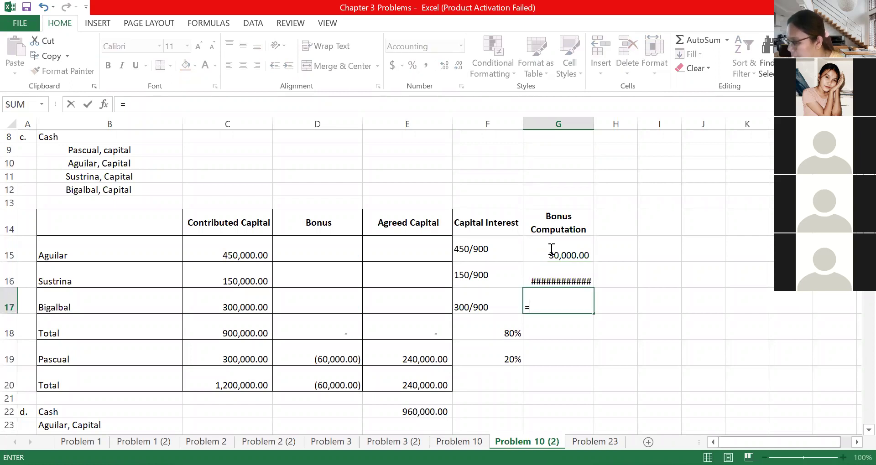
{"action": "type", "text": "60000*300/300/"}
{"action": "key", "text": "Return"}
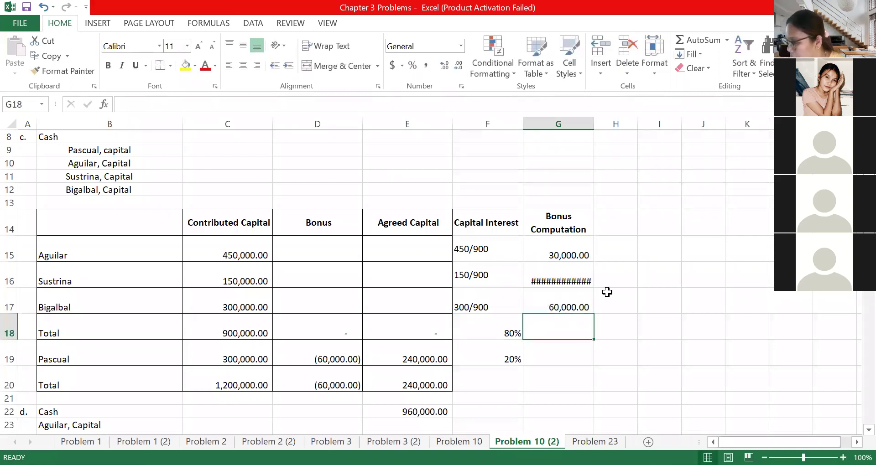
- Correct the second partner's bonus formula in G16 to =60000*150/900
{"action": "key", "text": "Up"}
{"action": "key", "text": "Up"}
{"action": "key", "text": "F2"}
{"action": "key", "text": "BackSpace"}
{"action": "key", "text": "BackSpace"}
{"action": "key", "text": "BackSpace"}
{"action": "key", "text": "BackSpace"}
{"action": "type", "text": "/900"}
{"action": "key", "text": "Return"}
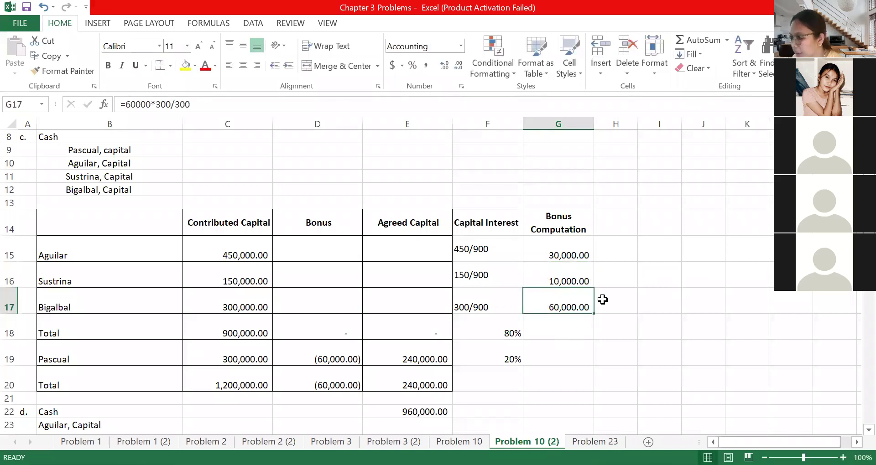
- Link the first partner's Bonus cell D15 to the computed share with =G15
{"action": "left_click", "coordinate": [331, 248]}
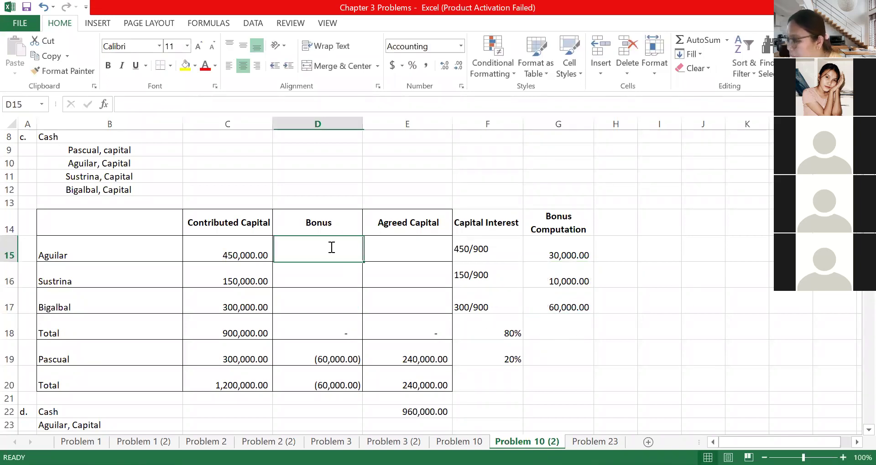
{"action": "type", "text": "="}
{"action": "left_click", "coordinate": [551, 246]}
{"action": "key", "text": "Return"}
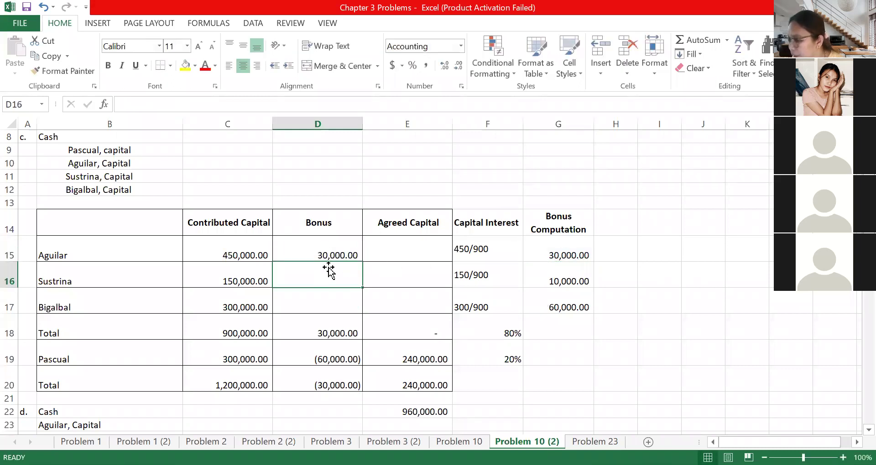
{"action": "left_click", "coordinate": [358, 258]}
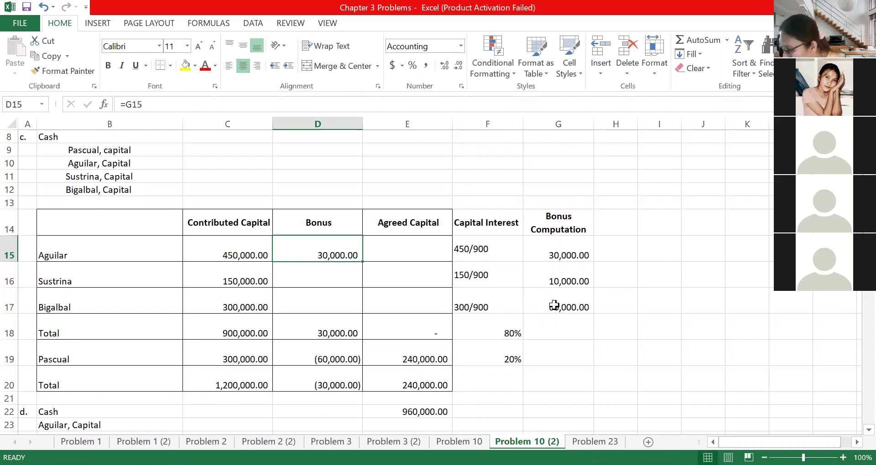
- Correct the third partner's bonus formula in G17 to =60000*300/900
{"action": "double_click", "coordinate": [587, 307]}
{"action": "left_click", "coordinate": [586, 307]}
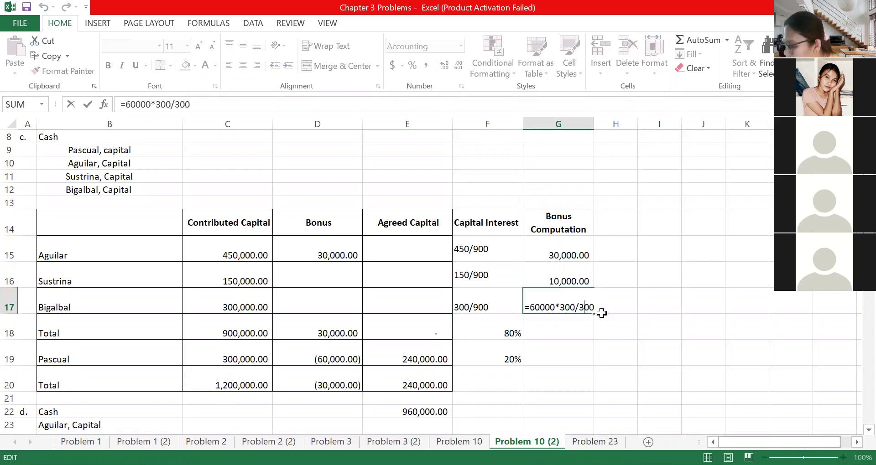
{"action": "key", "text": "BackSpace"}
{"action": "type", "text": "9"}
{"action": "key", "text": "Return"}
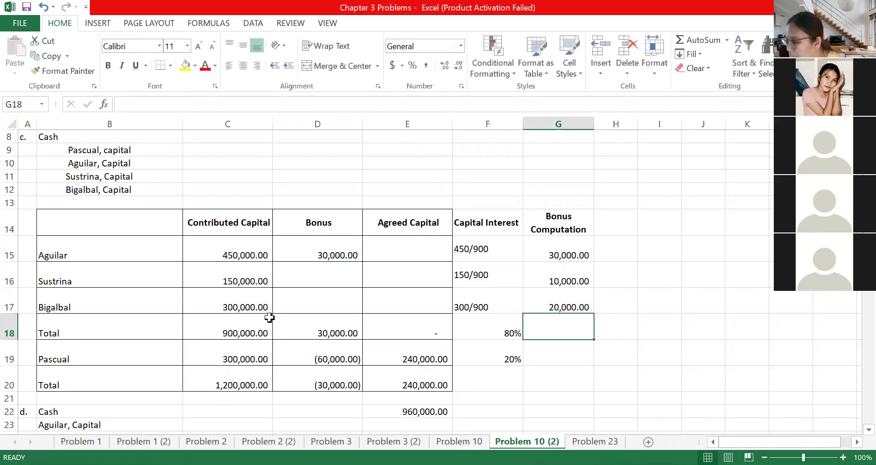
{"action": "left_click", "coordinate": [339, 278]}
{"action": "type", "text": "10"}
{"action": "key", "text": "BackSpace"}
{"action": "key", "text": "BackSpace"}
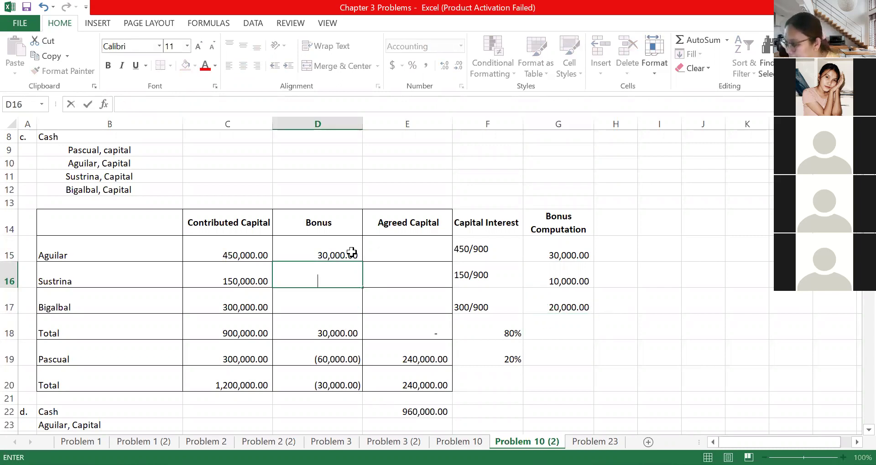
- Fill the bonus formula from D15 down through D17 for the remaining existing partners
{"action": "key", "text": "Up"}
{"action": "left_click_drag", "start_coordinate": [357, 253], "coordinate": [353, 300]}
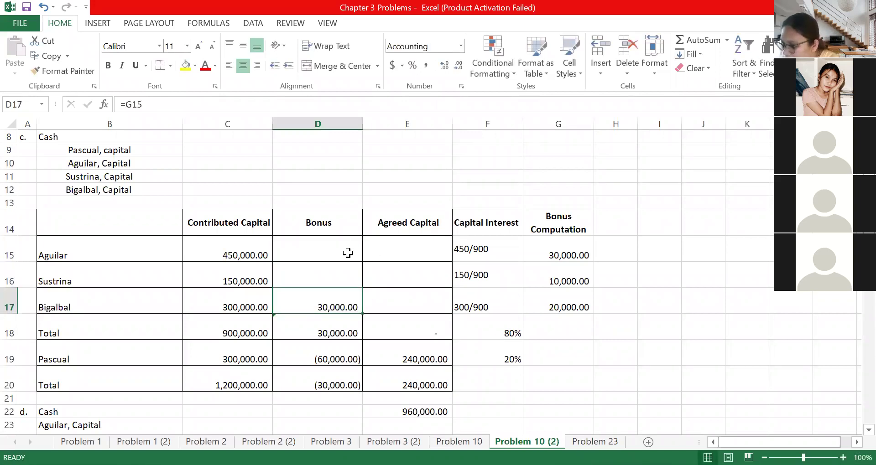
{"action": "key", "text": "ctrl+z"}
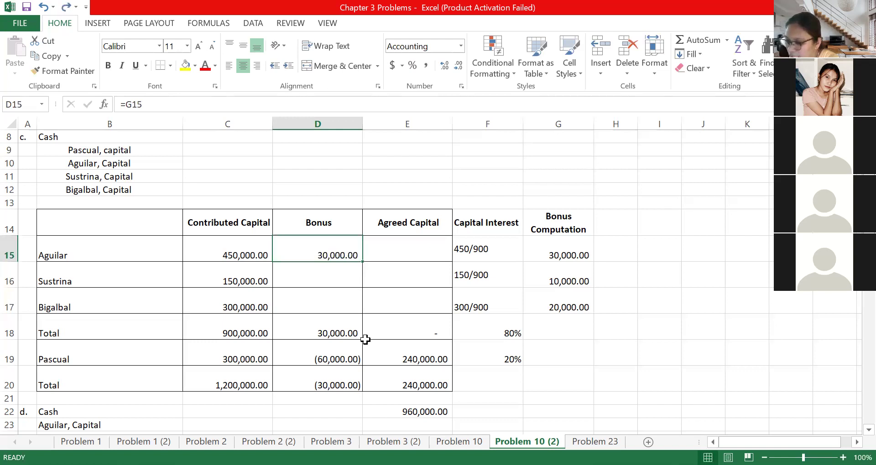
{"action": "left_click_drag", "start_coordinate": [362, 261], "coordinate": [360, 312]}
- Calculate the first partner's agreed capital in E15 with =C15+D15
{"action": "left_click", "coordinate": [395, 253]}
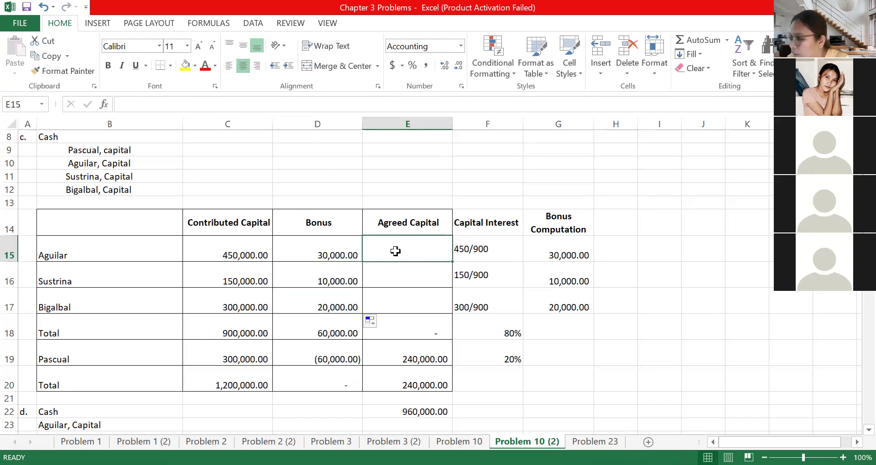
{"action": "type", "text": "="}
{"action": "key", "text": "Left"}
{"action": "key", "text": "Left"}
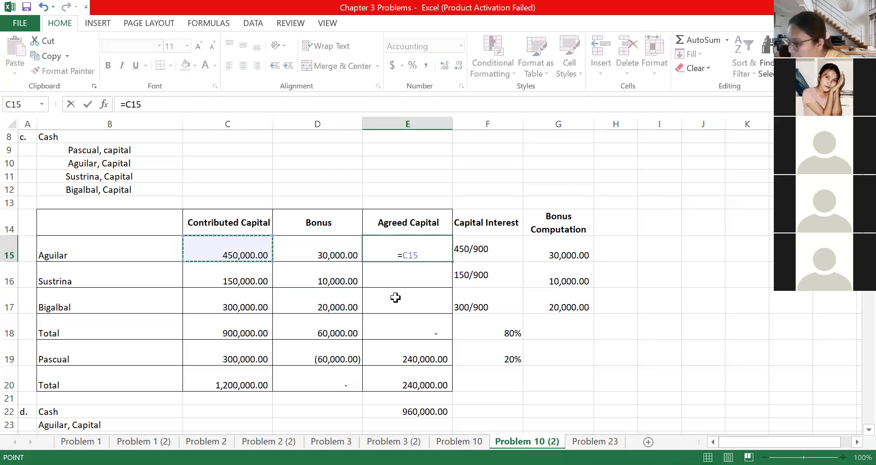
{"action": "type", "text": "+"}
{"action": "left_click", "coordinate": [338, 254]}
{"action": "key", "text": "Return"}
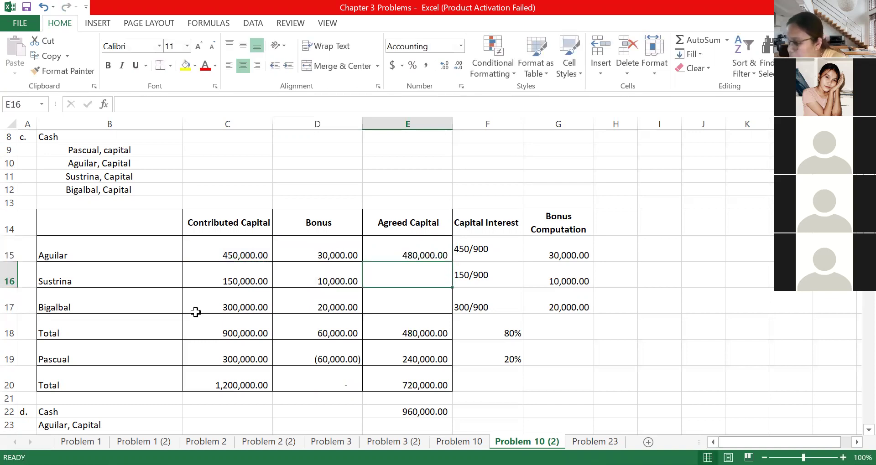
- Fill the agreed capital formula from E15 down through E17 and clear the helper calculation in E22
{"action": "left_click", "coordinate": [446, 256]}
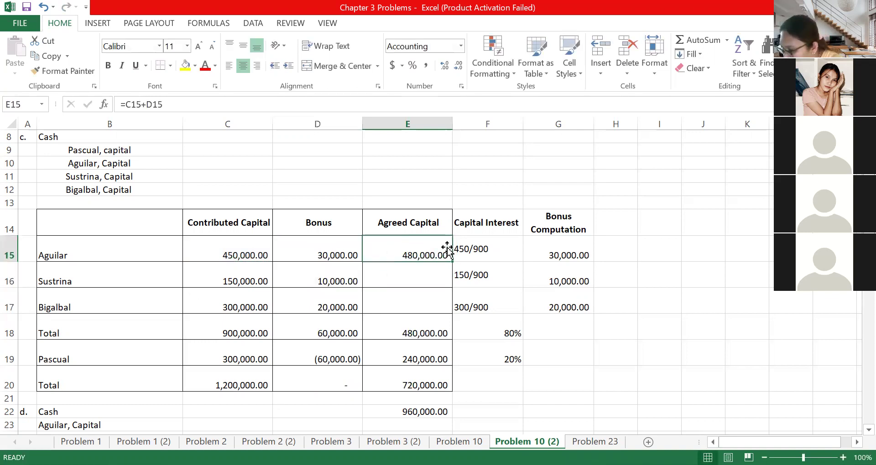
{"action": "left_click_drag", "start_coordinate": [452, 262], "coordinate": [440, 313]}
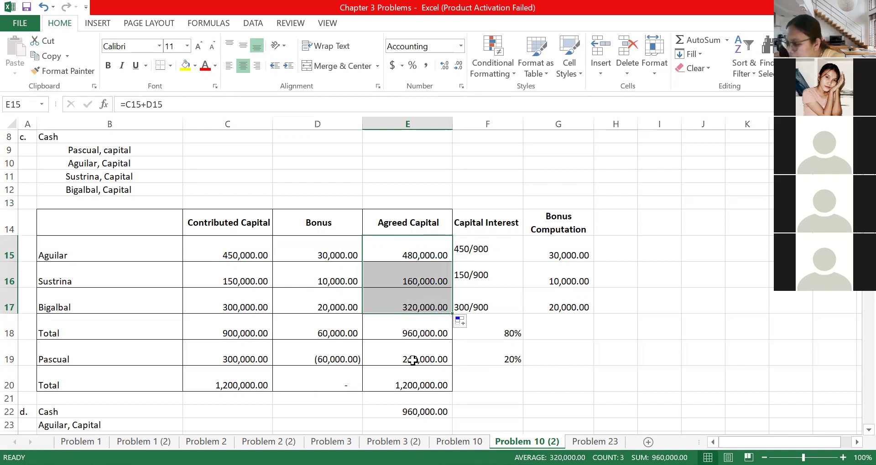
{"action": "left_click", "coordinate": [432, 413]}
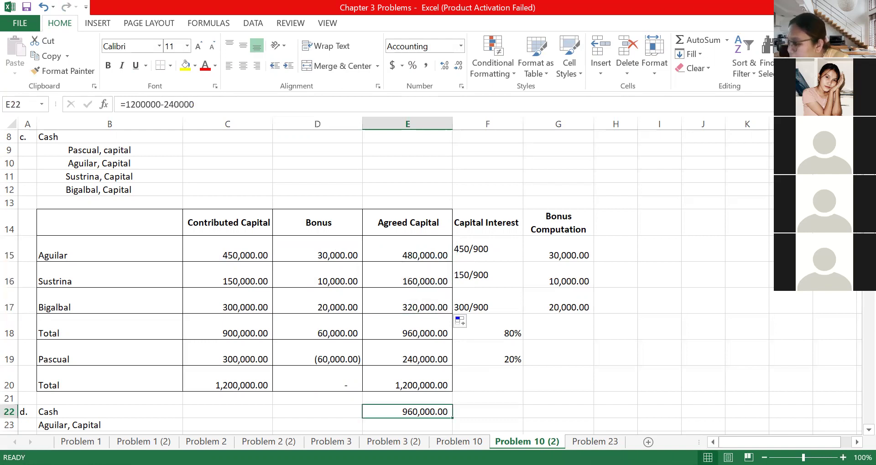
{"action": "key", "text": "Delete"}
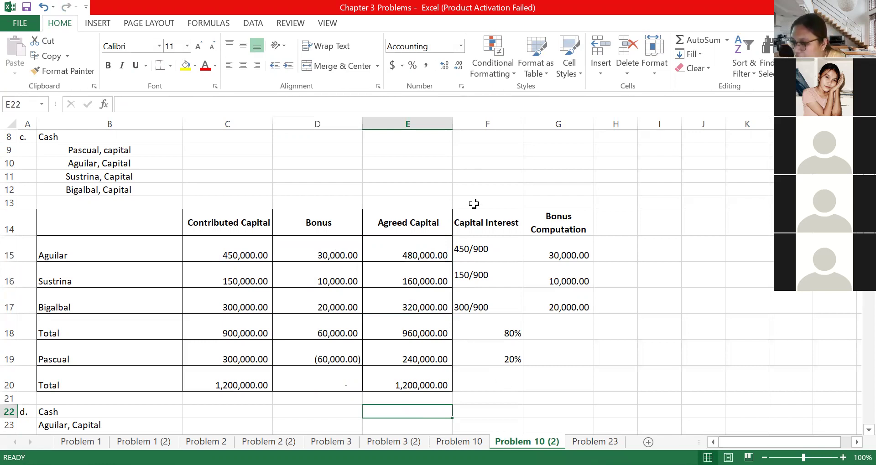
- Insert two blank rows above row 10 in journal entry c, below the incoming partner's capital line
{"action": "scroll", "coordinate": [193, 202], "scroll_direction": "up", "scroll_amount": 1}
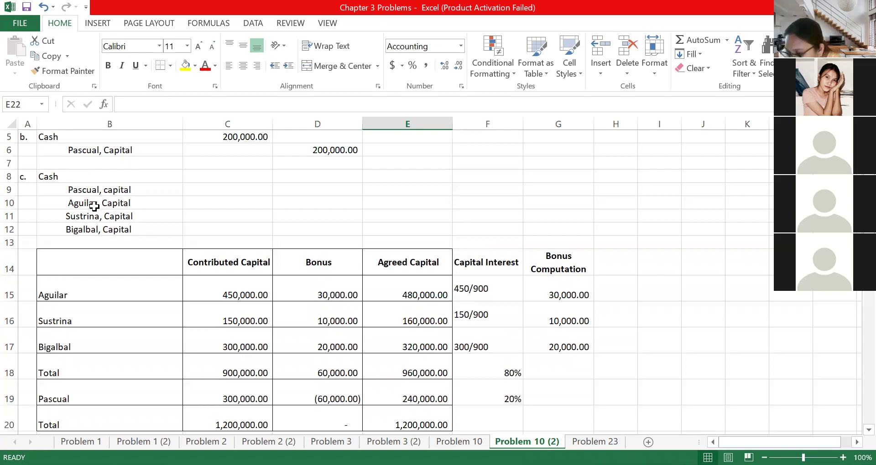
{"action": "left_click_drag", "start_coordinate": [6, 208], "coordinate": [6, 212]}
{"action": "right_click", "coordinate": [6, 203]}
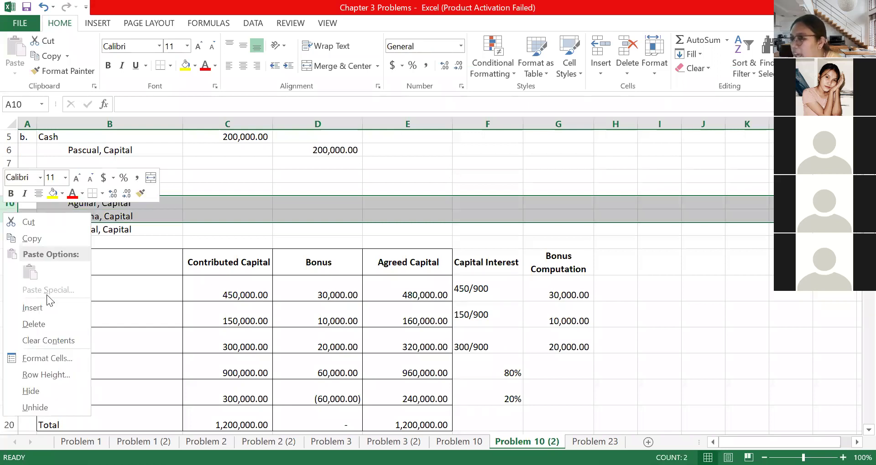
{"action": "left_click", "coordinate": [30, 307]}
- Record entry c's cash debit of 300,000 in C8 and the incoming partner's capital credit of 300,000 in D9
{"action": "left_click", "coordinate": [210, 175]}
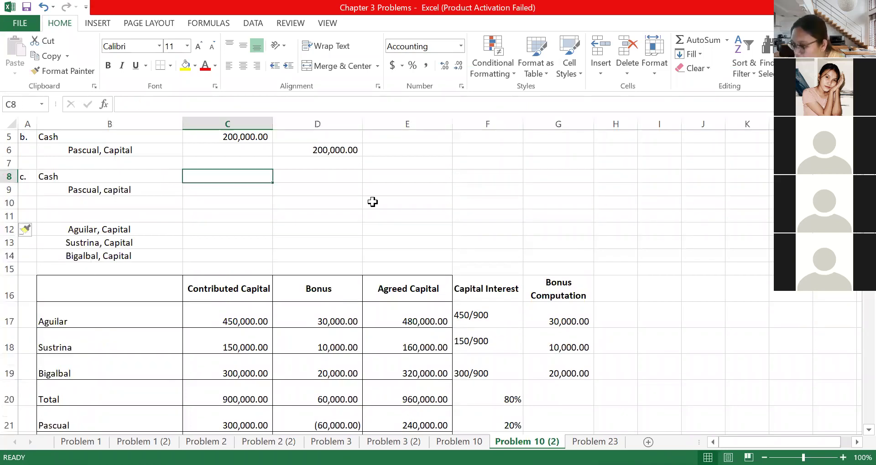
{"action": "type", "text": "300000"}
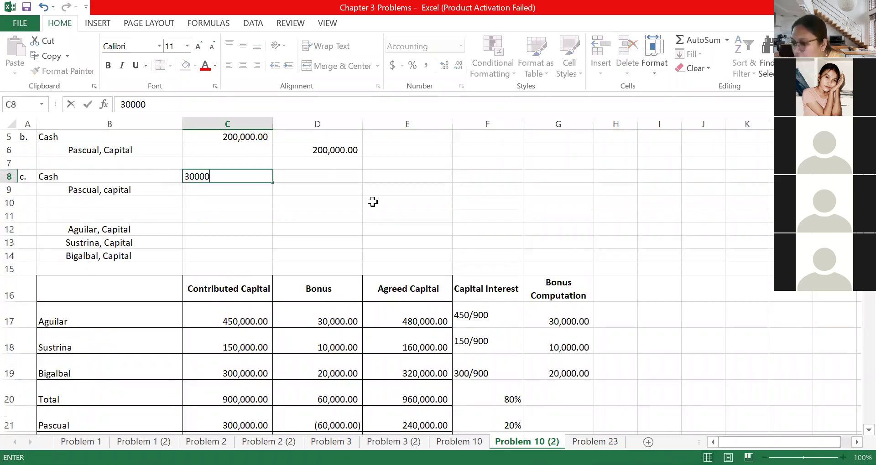
{"action": "key", "text": "Return"}
{"action": "left_click", "coordinate": [363, 190]}
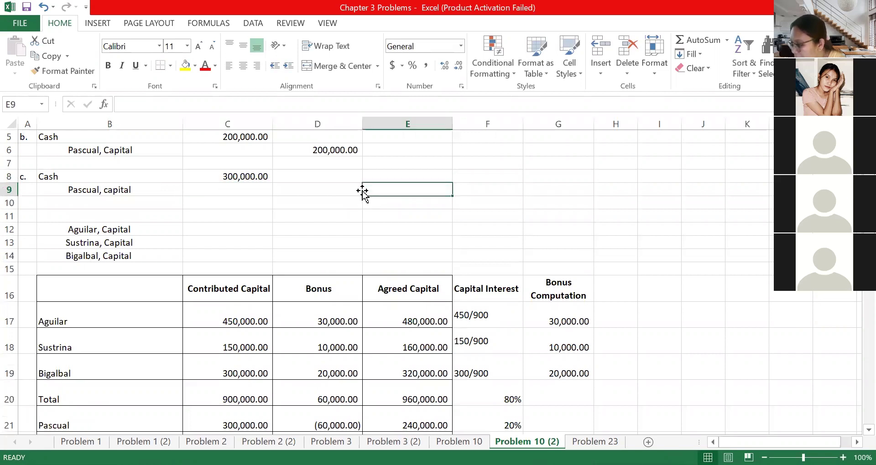
{"action": "key", "text": "Left"}
{"action": "type", "text": "300"}
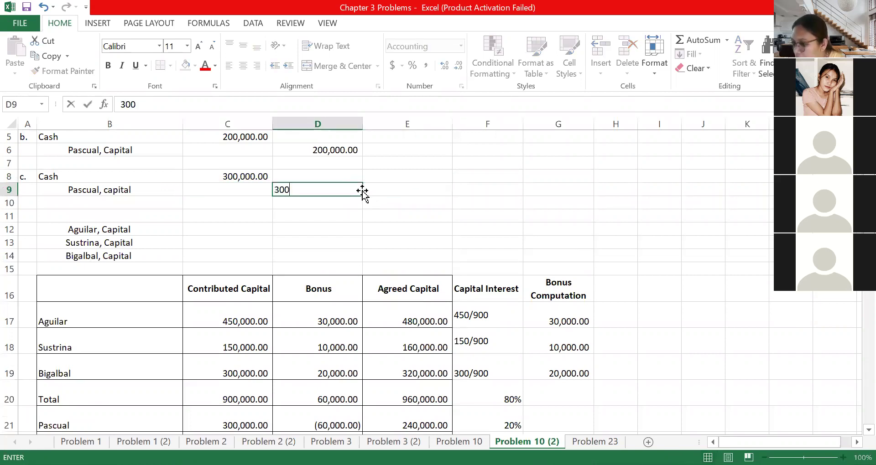
{"action": "type", "text": ",00000"}
{"action": "key", "text": "Return"}
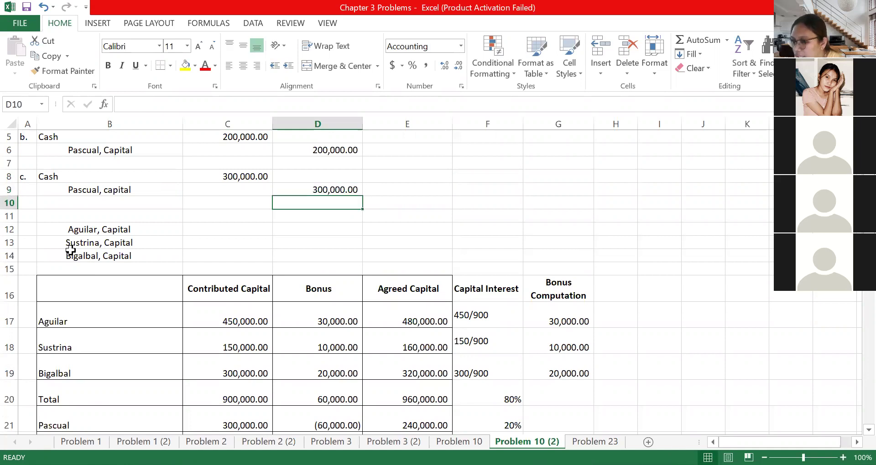
- Start the bonus entry with the incoming partner's capital account in B11 and a 60,000 debit in C11
{"action": "left_click", "coordinate": [65, 213]}
{"action": "type", "text": "Pas"}
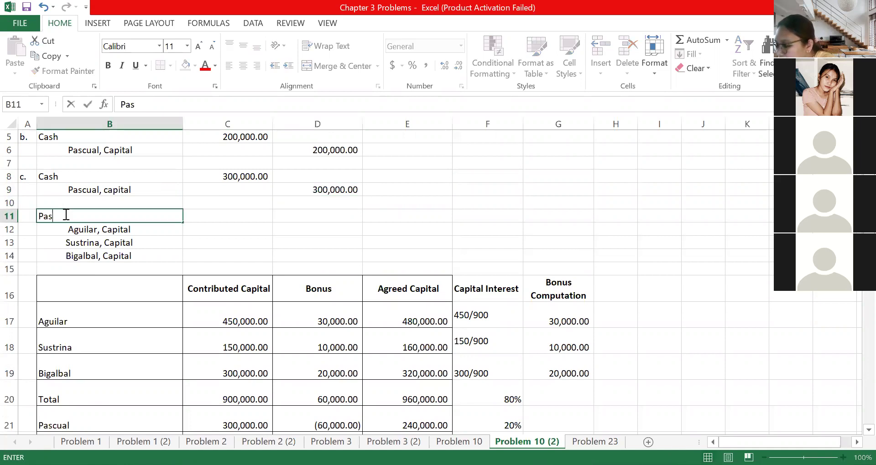
{"action": "type", "text": "cual, Capital"}
{"action": "key", "text": "Return"}
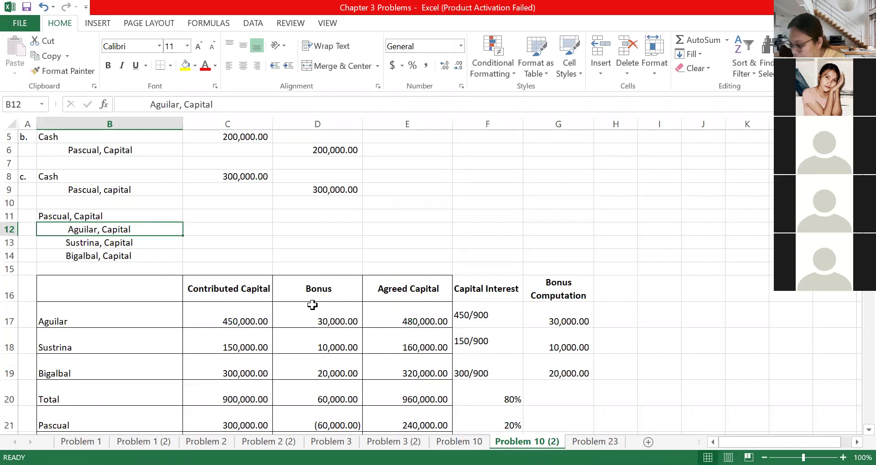
{"action": "left_click", "coordinate": [257, 219]}
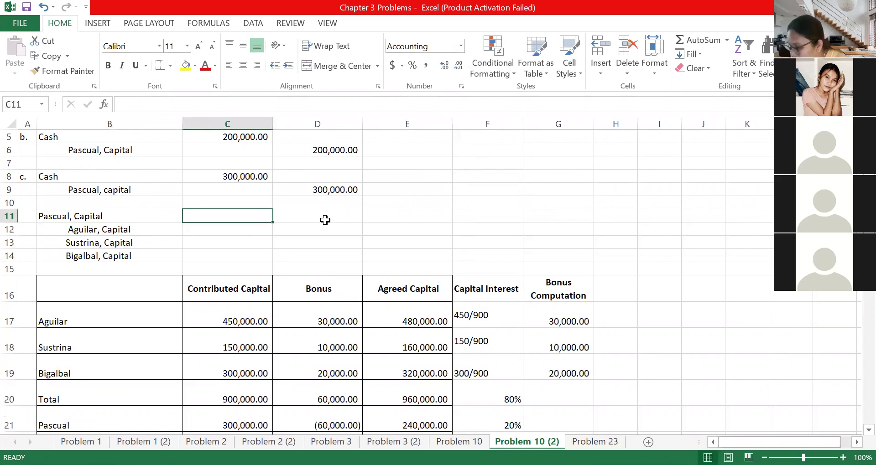
{"action": "type", "text": "60,0"}
{"action": "type", "text": "00"}
{"action": "key", "text": "Return"}
- Credit the three existing partners' capital accounts with 30,000, 10,000 and 20,000 in D12:D14
{"action": "scroll", "coordinate": [346, 204], "scroll_direction": "down", "scroll_amount": 1}
{"action": "left_click", "coordinate": [347, 201]}
{"action": "left_click", "coordinate": [346, 189]}
{"action": "type", "text": "30,00"}
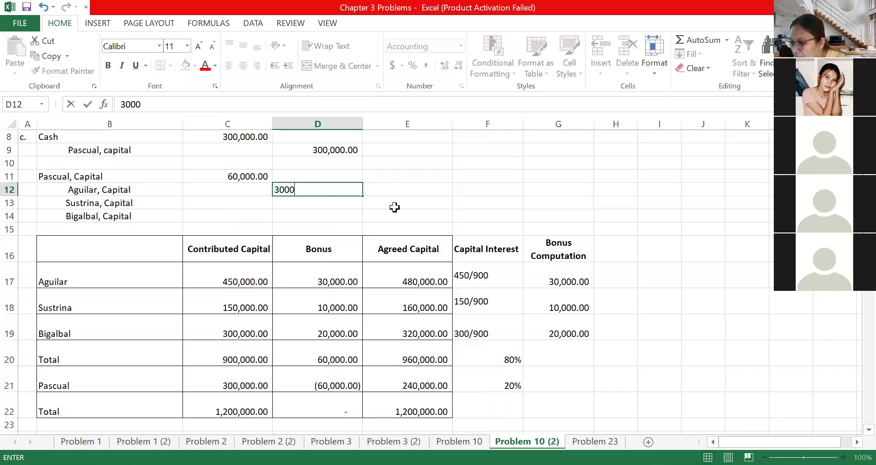
{"action": "type", "text": "0"}
{"action": "key", "text": "Return"}
{"action": "type", "text": "10,000"}
{"action": "key", "text": "Return"}
{"action": "type", "text": "20,000"}
{"action": "key", "text": "Return"}
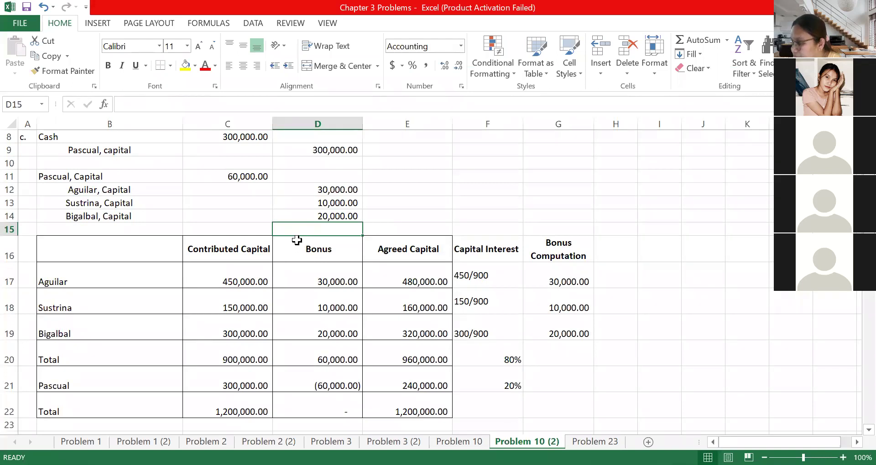
{"action": "scroll", "coordinate": [297, 241], "scroll_direction": "down", "scroll_amount": 4}
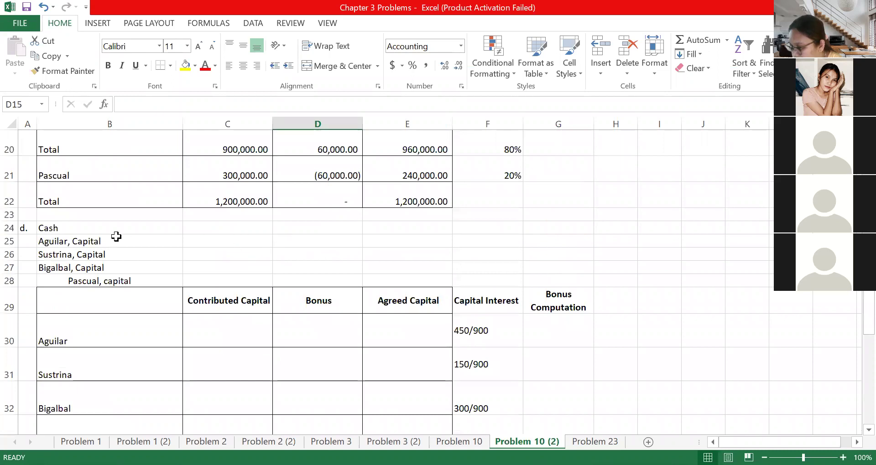
- Insert two blank rows above row 25, directly below the cash line of journal entry d
{"action": "left_click_drag", "start_coordinate": [8, 241], "coordinate": [9, 256]}
{"action": "right_click", "coordinate": [9, 255]}
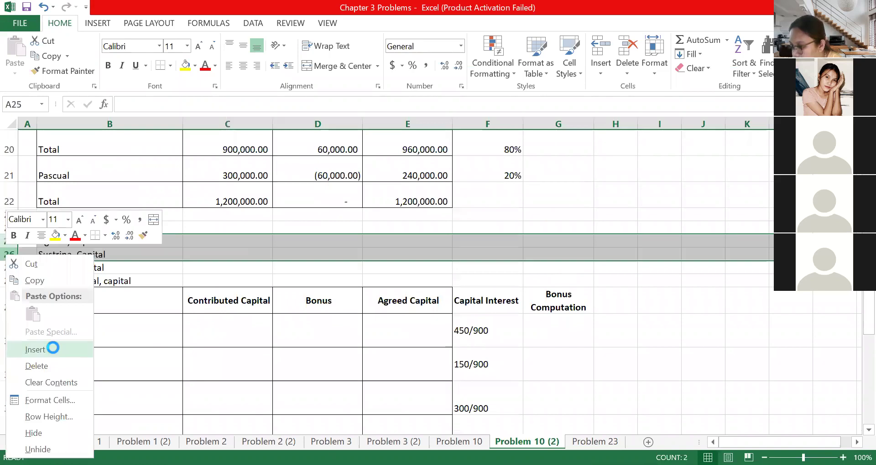
{"action": "left_click", "coordinate": [36, 350]}
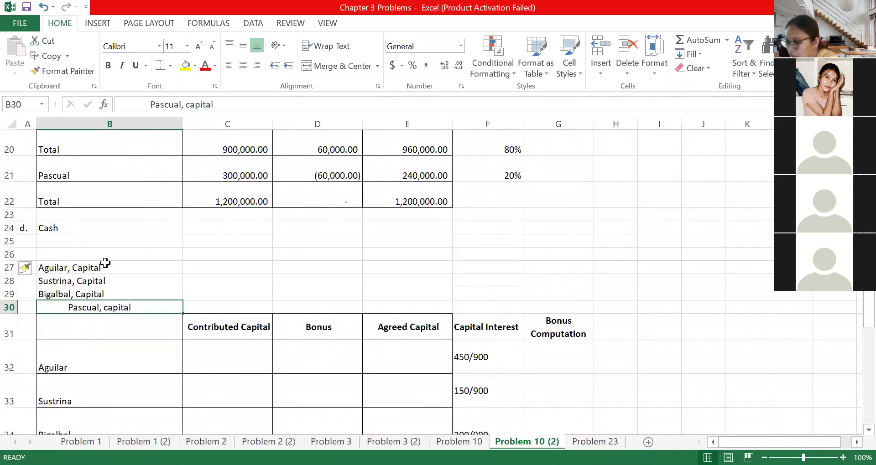
- Copy the incoming partner's capital line from B30 into B25, below entry d's cash line
{"action": "key", "text": "ctrl+c"}
{"action": "left_click", "coordinate": [102, 242]}
{"action": "key", "text": "ctrl+v"}
{"action": "left_click", "coordinate": [150, 294]}
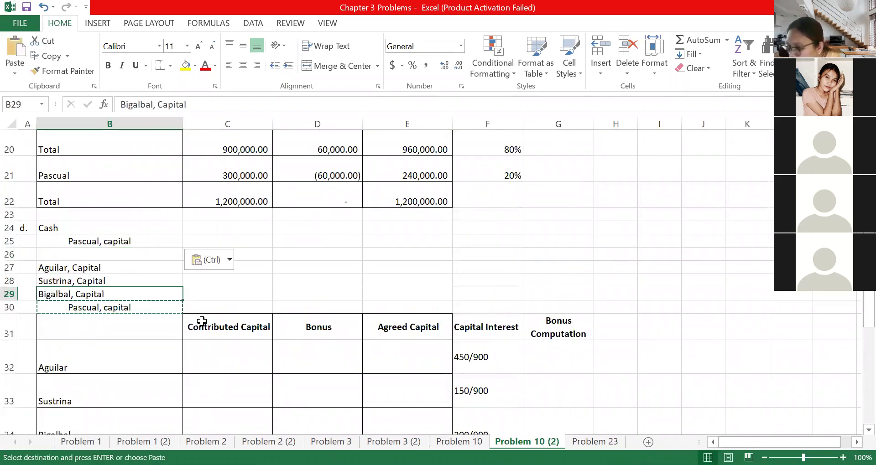
{"action": "key", "text": "Escape"}
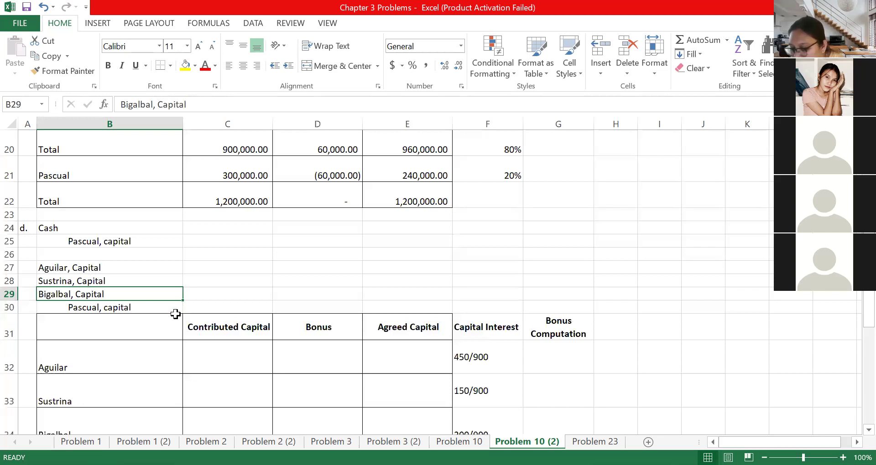
- Enter the three existing partners' contributed capital of 450,000, 150,000 and 300,000 in C32:C34 of case d's table
{"action": "scroll", "coordinate": [297, 322], "scroll_direction": "down", "scroll_amount": 1}
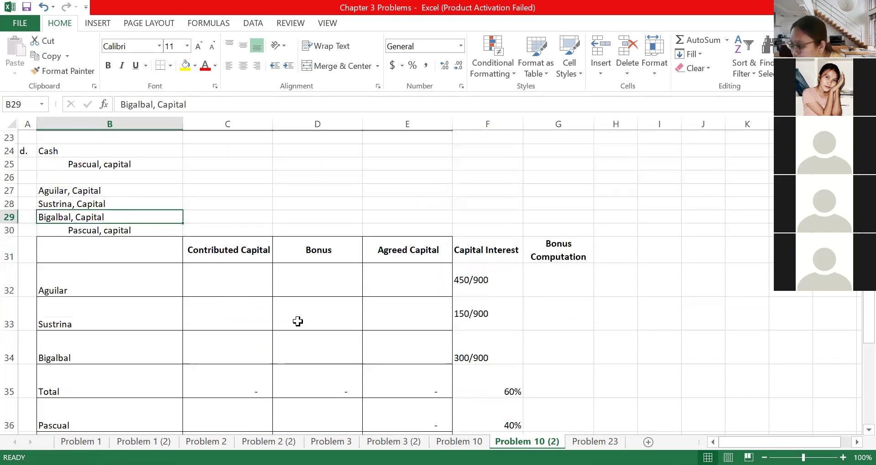
{"action": "scroll", "coordinate": [256, 265], "scroll_direction": "down", "scroll_amount": 1}
{"action": "left_click", "coordinate": [269, 250]}
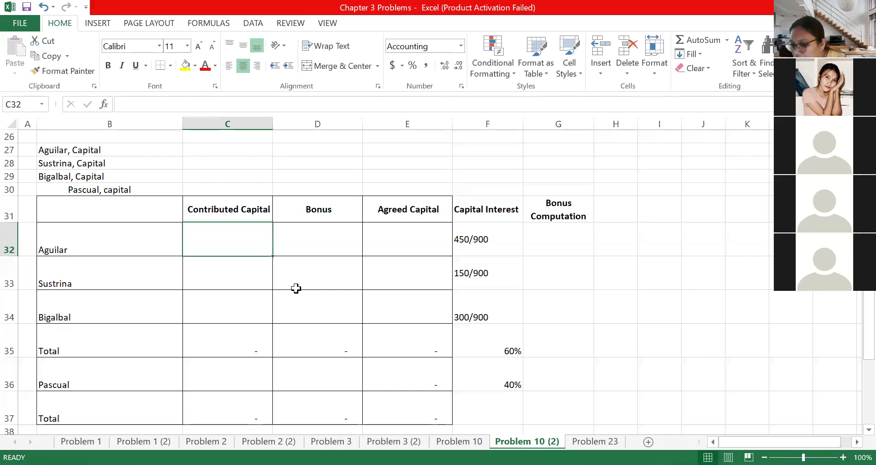
{"action": "type", "text": "450000"}
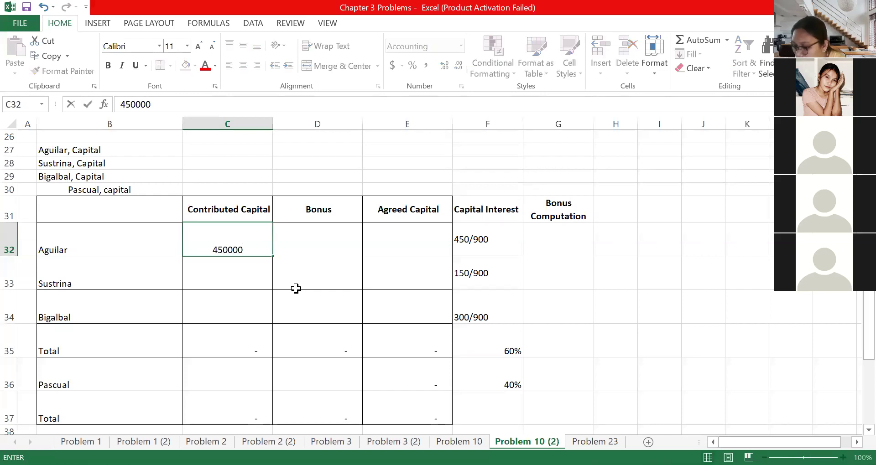
{"action": "key", "text": "Return"}
{"action": "type", "text": "1500000.00"}
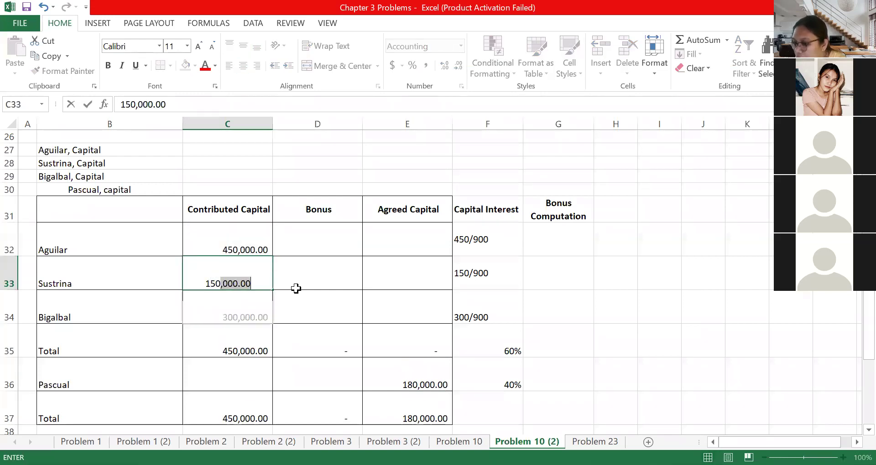
{"action": "key", "text": "Return"}
{"action": "type", "text": "300,000"}
{"action": "key", "text": "Return"}
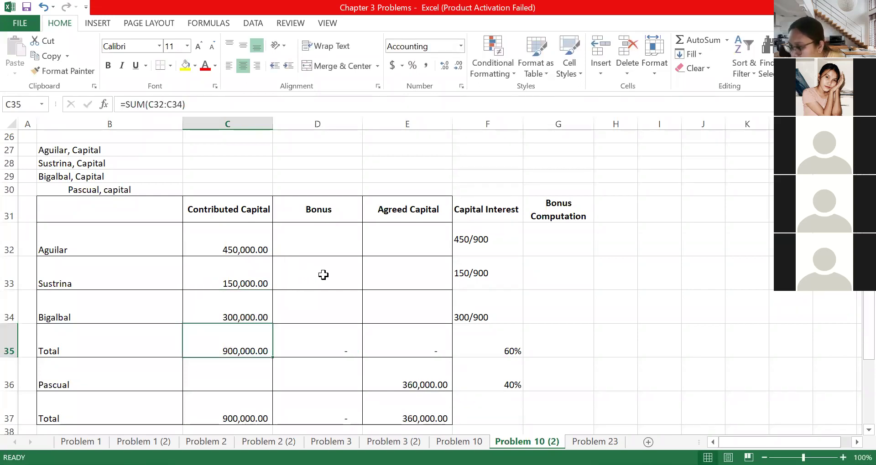
- Enter the incoming partner's contributed capital of 300,000 in C36 of case d's table
{"action": "scroll", "coordinate": [323, 274], "scroll_direction": "up", "scroll_amount": 1}
{"action": "scroll", "coordinate": [323, 274], "scroll_direction": "up", "scroll_amount": 3}
{"action": "scroll", "coordinate": [323, 275], "scroll_direction": "down", "scroll_amount": 5}
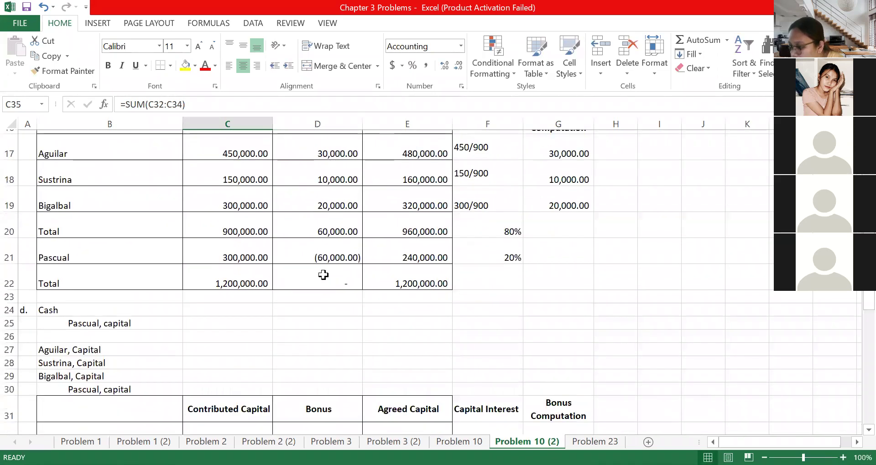
{"action": "left_click", "coordinate": [245, 339]}
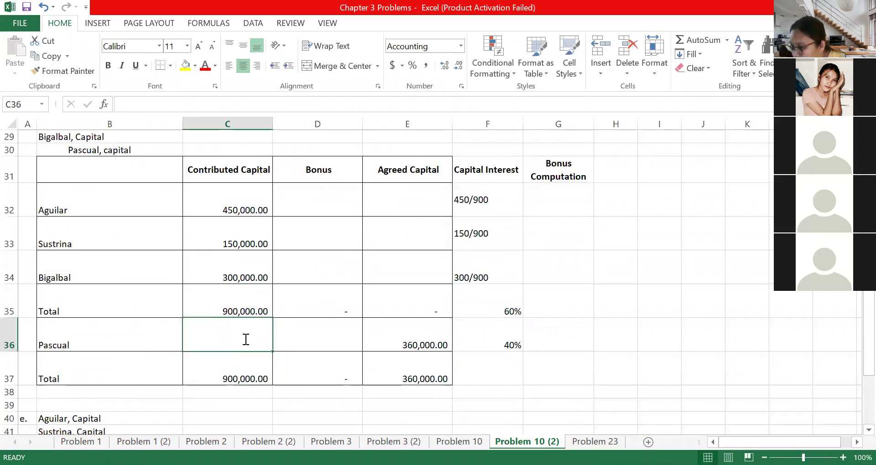
{"action": "type", "text": "300000"}
{"action": "key", "text": "Return"}
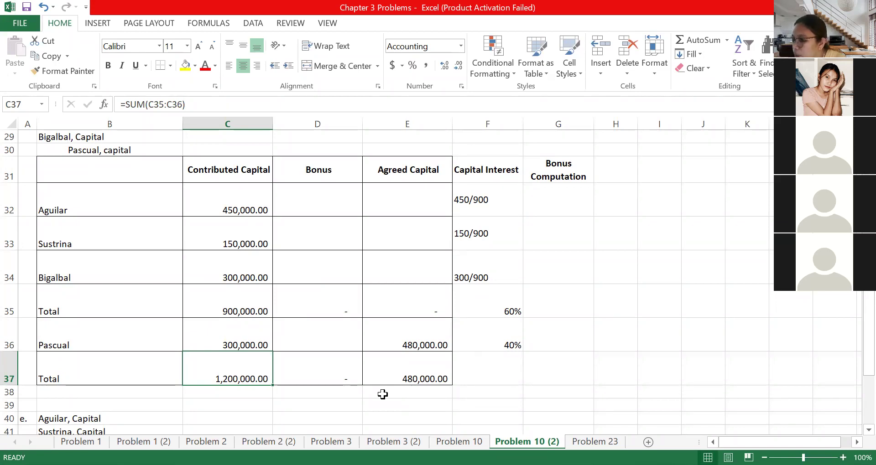
- Check the capital interest percentages in F35:F36 and the formula behind the incoming partner's agreed capital in E36
{"action": "left_click", "coordinate": [514, 337]}
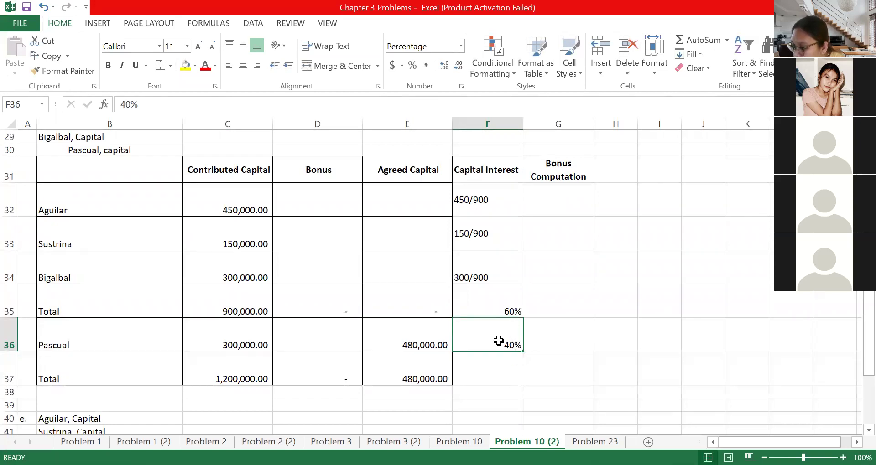
{"action": "left_click", "coordinate": [501, 315]}
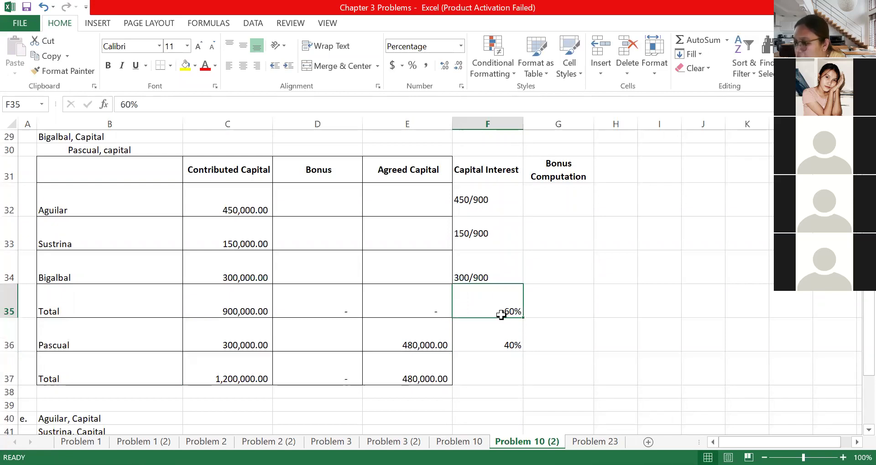
{"action": "left_click", "coordinate": [432, 332]}
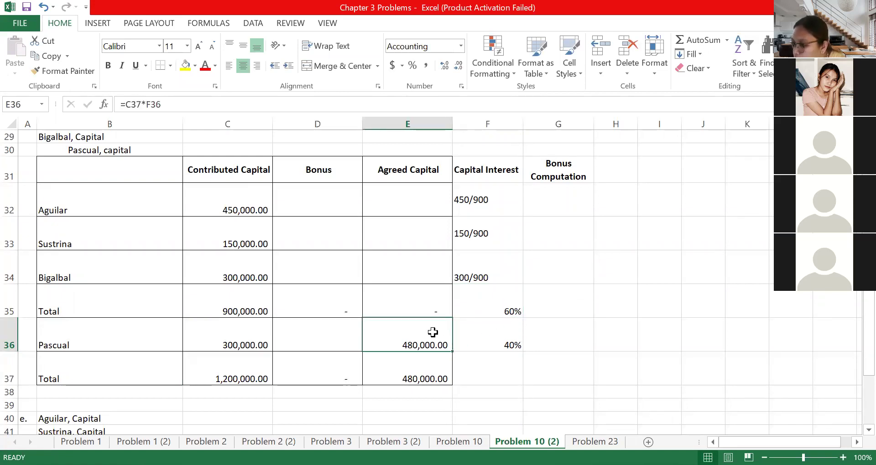
{"action": "double_click", "coordinate": [433, 332]}
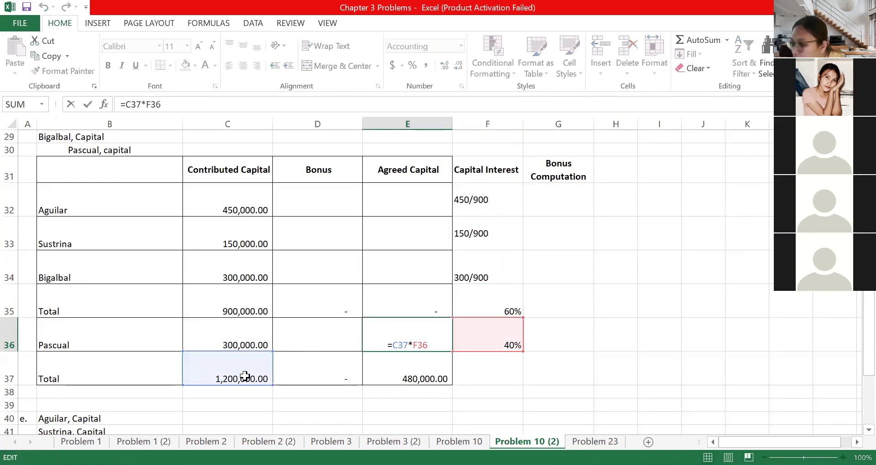
{"action": "left_click", "coordinate": [386, 368]}
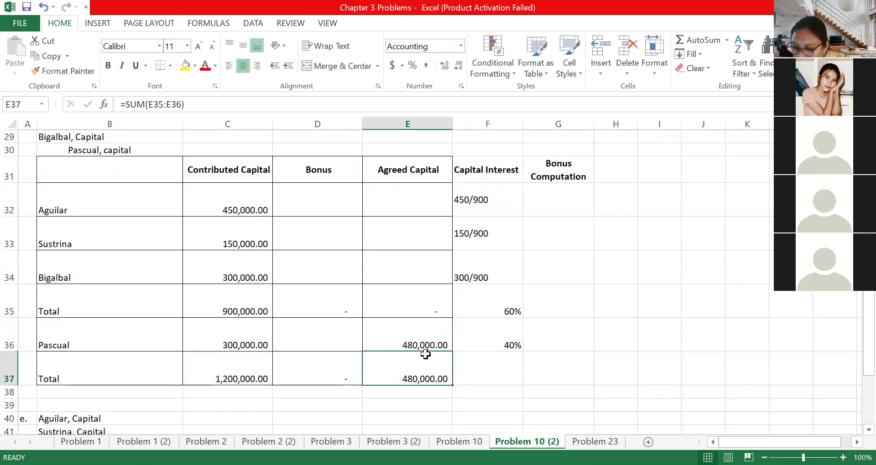
- Calculate the agreed capital total in E37 minus 1200000 in scratch cell E39, and clear that cell
{"action": "left_click", "coordinate": [411, 408]}
{"action": "type", "text": "="}
{"action": "key", "text": "Up"}
{"action": "key", "text": "Up"}
{"action": "type", "text": "-1200000"}
{"action": "key", "text": "Return"}
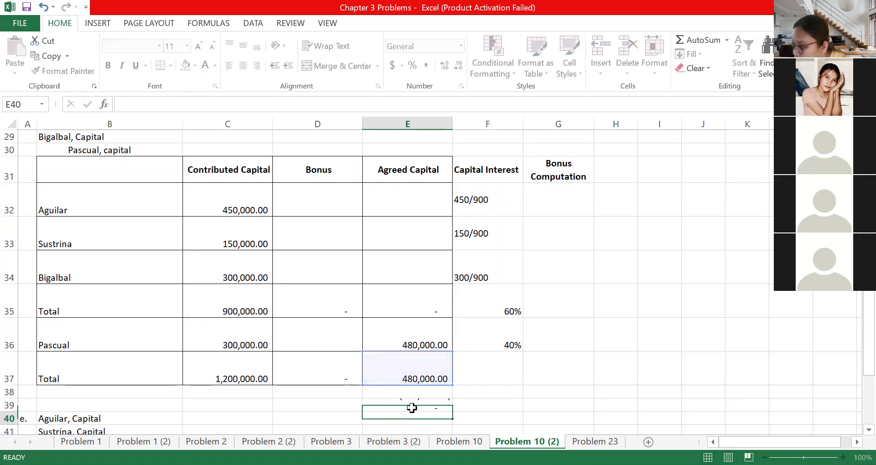
{"action": "left_click", "coordinate": [416, 405]}
{"action": "key", "text": "Delete"}
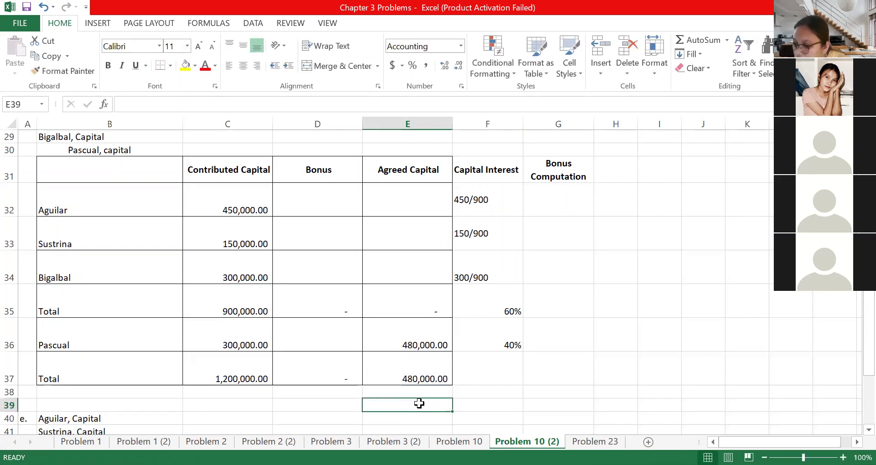
- Enter the incoming partner's bonus of 180,000 in D36
{"action": "left_click_drag", "start_coordinate": [243, 341], "coordinate": [402, 343]}
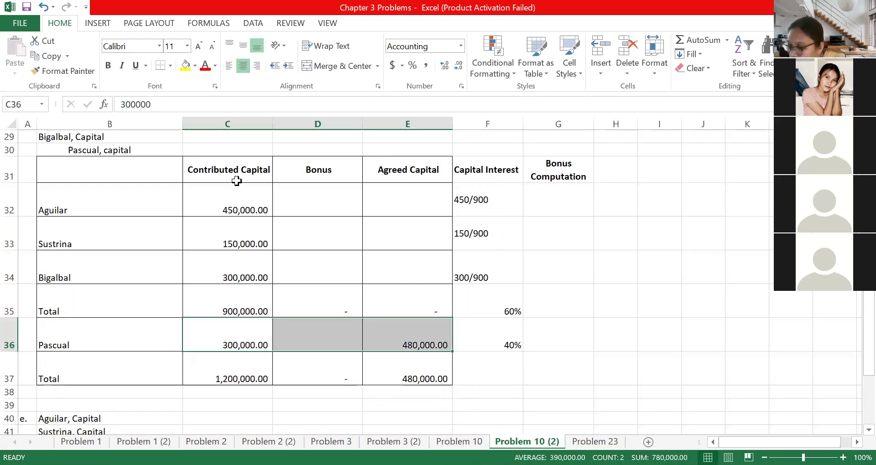
{"action": "left_click", "coordinate": [320, 337]}
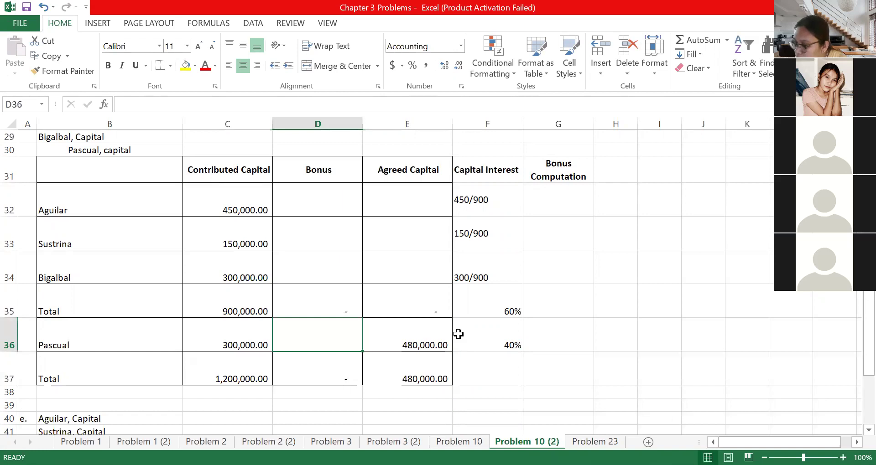
{"action": "type", "text": "180000"}
{"action": "key", "text": "Return"}
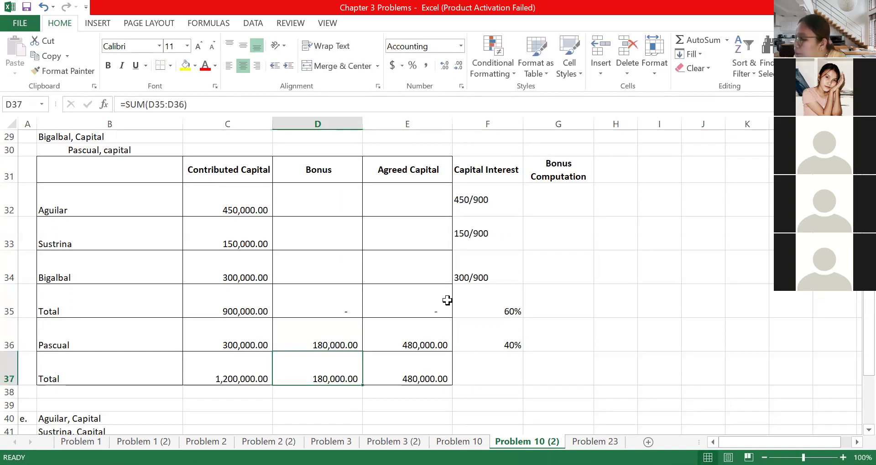
- Compute the first existing partner's bonus share in G32 with the formula =450/900*-180000
{"action": "mouse_move", "coordinate": [350, 210]}
{"action": "left_mouse_down"}
{"action": "mouse_move", "coordinate": [336, 217]}
{"action": "mouse_move", "coordinate": [331, 271]}
{"action": "left_mouse_up"}
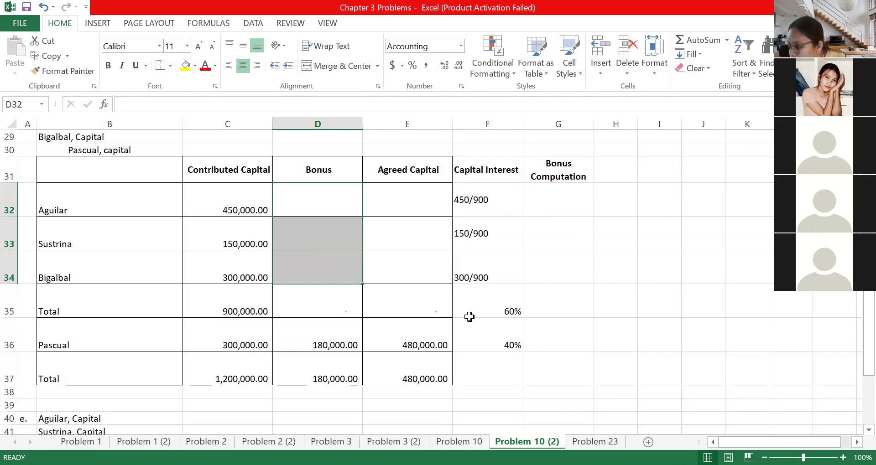
{"action": "left_click_drag", "start_coordinate": [475, 201], "coordinate": [493, 270]}
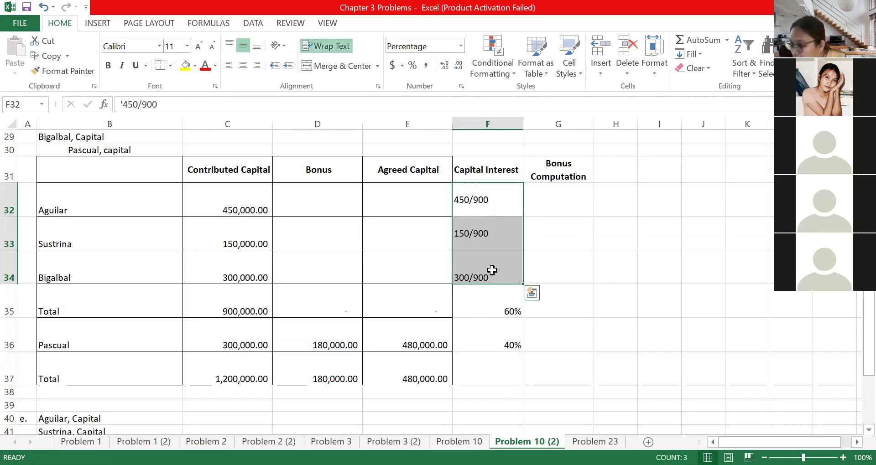
{"action": "left_click_drag", "start_coordinate": [559, 201], "coordinate": [574, 216]}
{"action": "type", "text": "="}
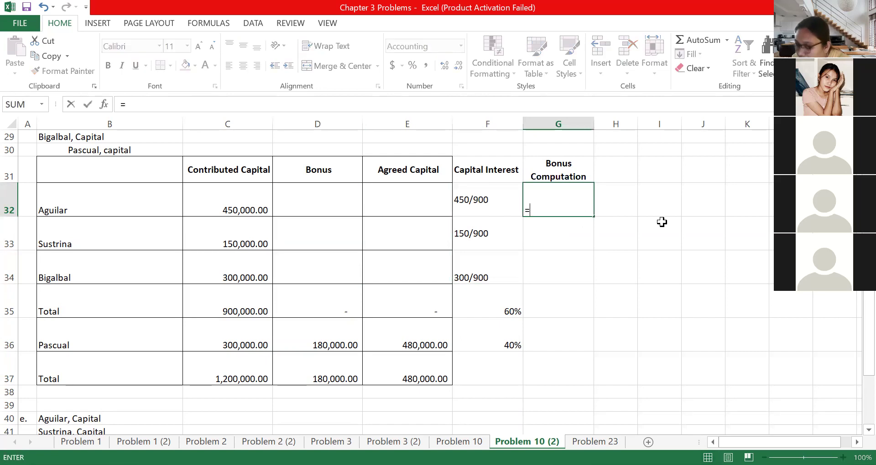
{"action": "type", "text": "450/900"}
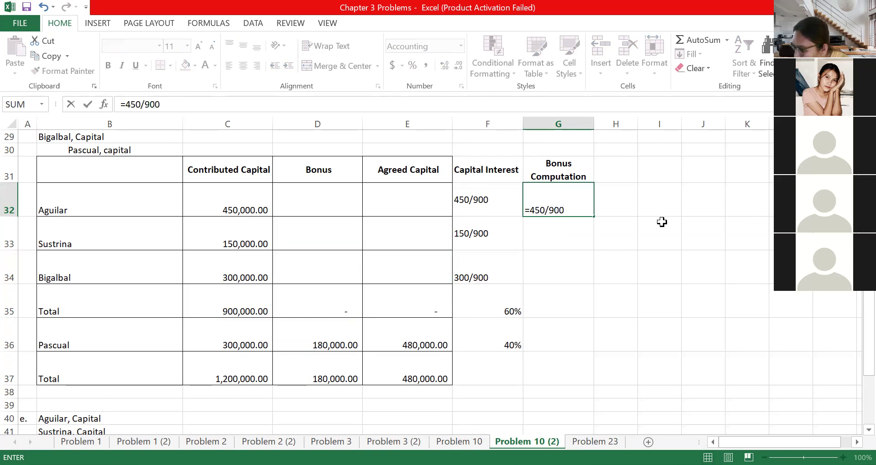
{"action": "type", "text": "*-180000"}
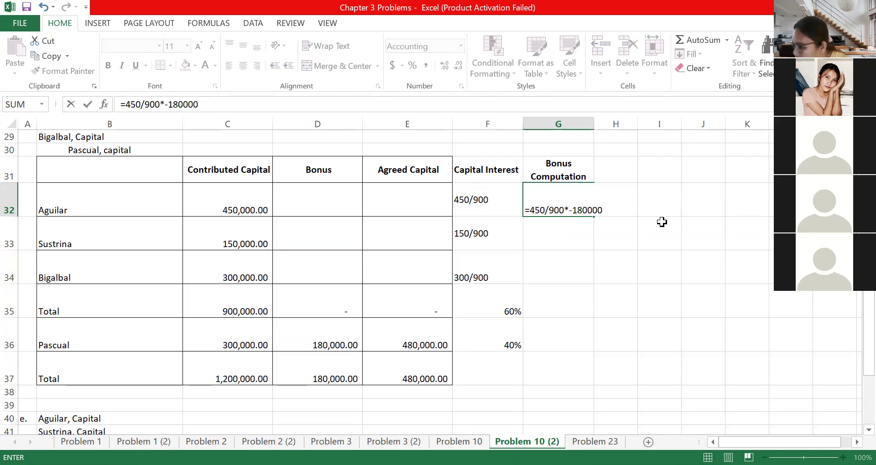
{"action": "key", "text": "Return"}
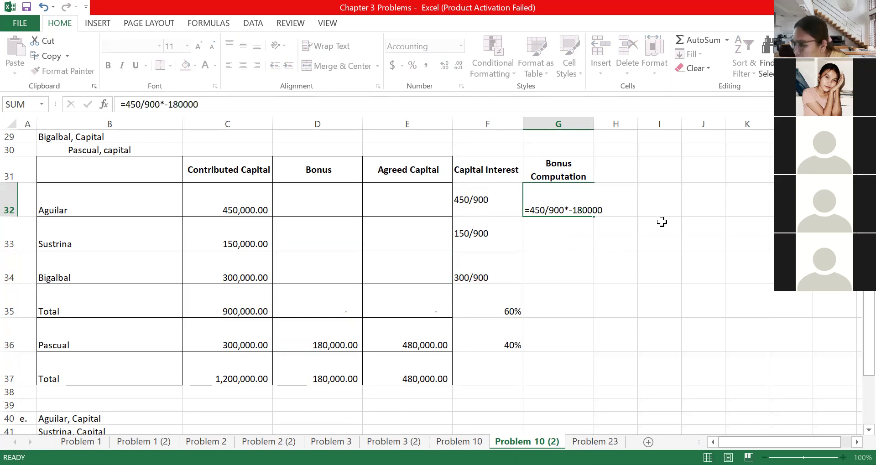
- Link bonus cell D32 to the computation in G32 and fill the formula down through D34
{"action": "left_click", "coordinate": [358, 214]}
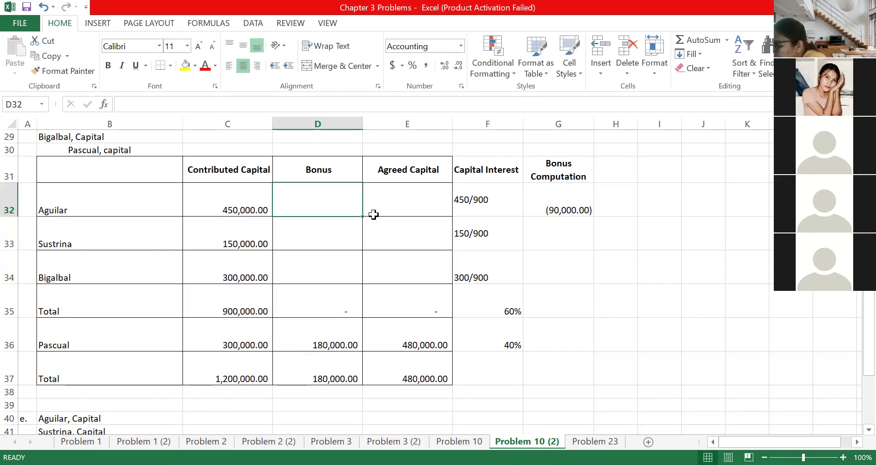
{"action": "type", "text": "="}
{"action": "left_click", "coordinate": [570, 202]}
{"action": "key", "text": "Return"}
{"action": "left_click", "coordinate": [367, 207]}
{"action": "left_click", "coordinate": [354, 208]}
{"action": "left_click_drag", "start_coordinate": [362, 216], "coordinate": [353, 276]}
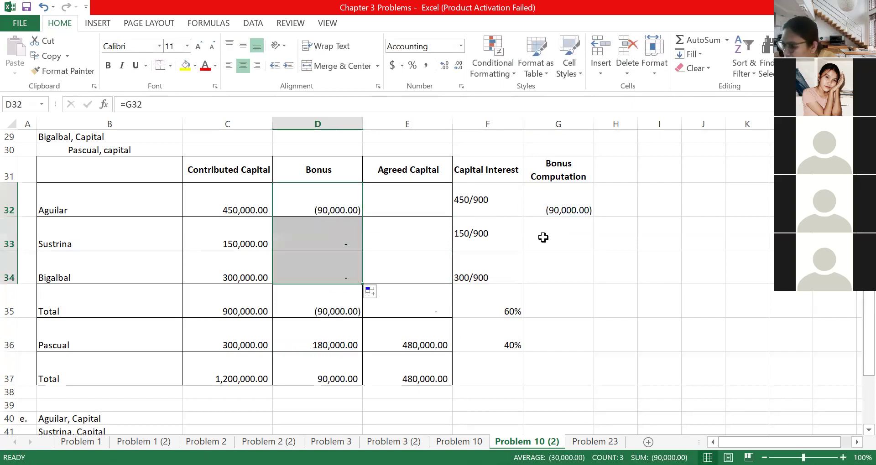
- Compute the other two existing partners' bonus shares with =150/900*-180000 in G33 and =300/900*-180000 in G34
{"action": "left_click", "coordinate": [546, 234]}
{"action": "type", "text": "="}
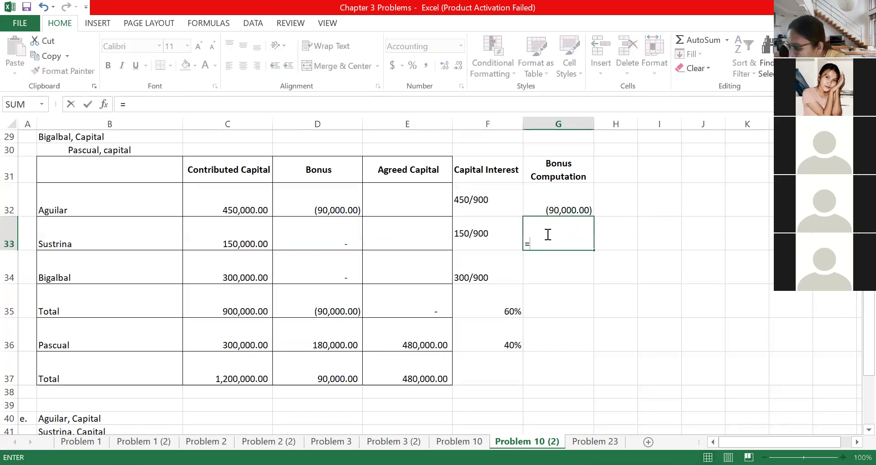
{"action": "type", "text": "150/900*-180000"}
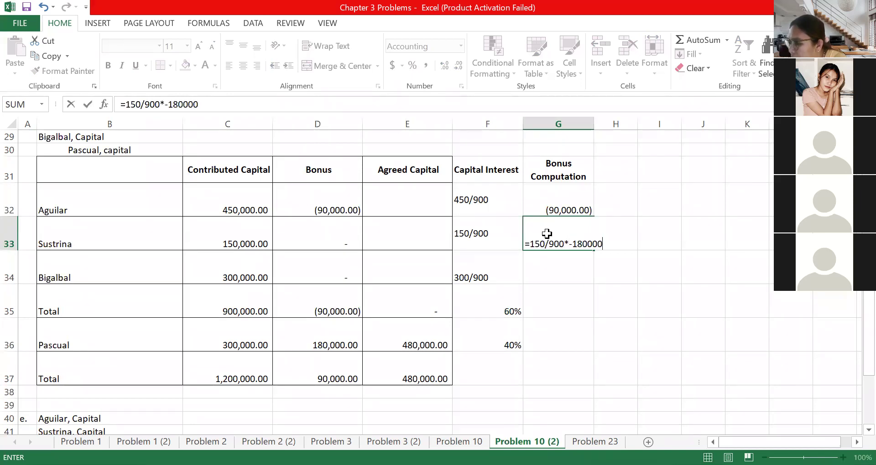
{"action": "key", "text": "Return"}
{"action": "type", "text": "="}
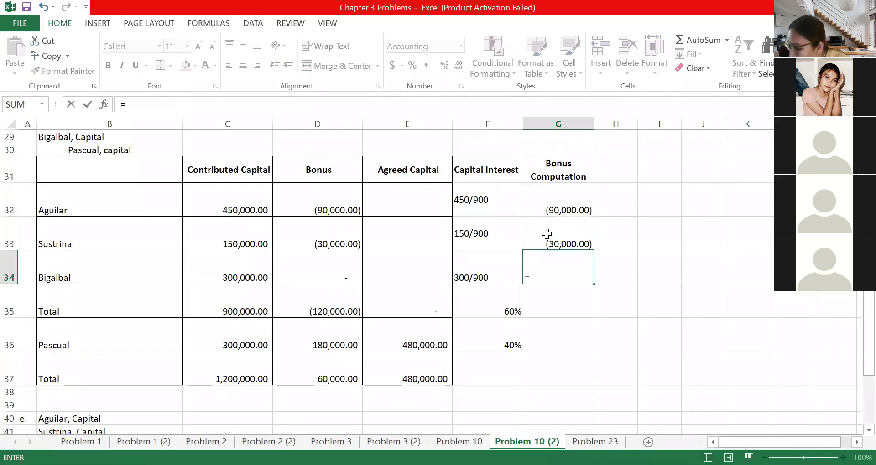
{"action": "type", "text": "300/900*-180000"}
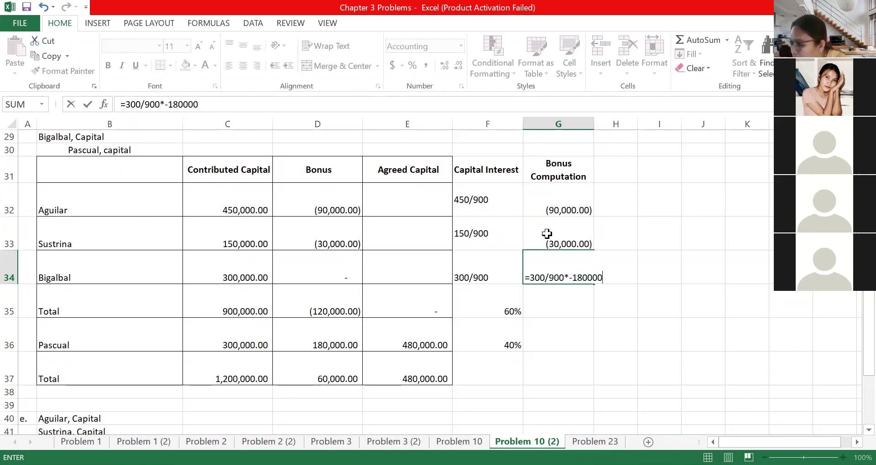
{"action": "key", "text": "Return"}
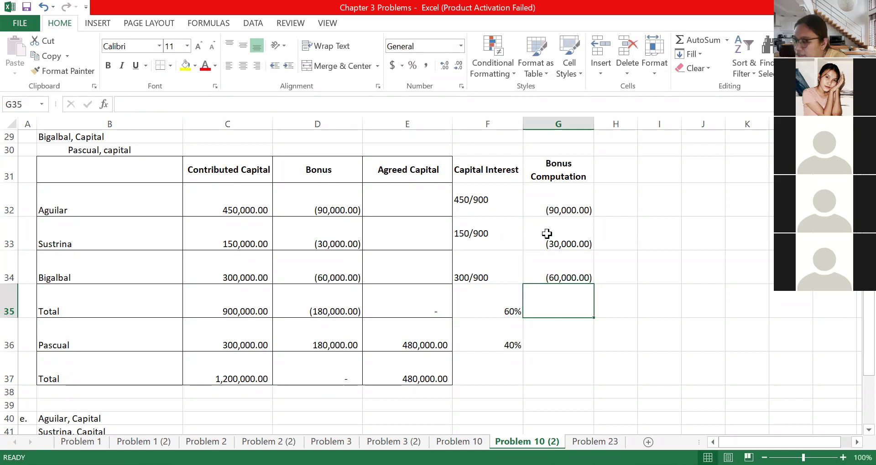
- Try computing the first partner's agreed capital in E32 with =C32-D32 and fill the formula down through E34
{"action": "left_click", "coordinate": [412, 199]}
{"action": "type", "text": "="}
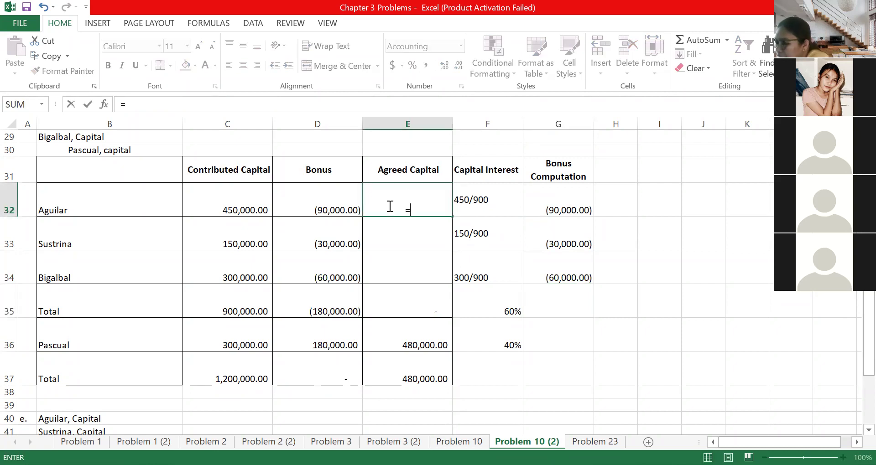
{"action": "left_click", "coordinate": [247, 204]}
{"action": "type", "text": "-"}
{"action": "left_click", "coordinate": [346, 209]}
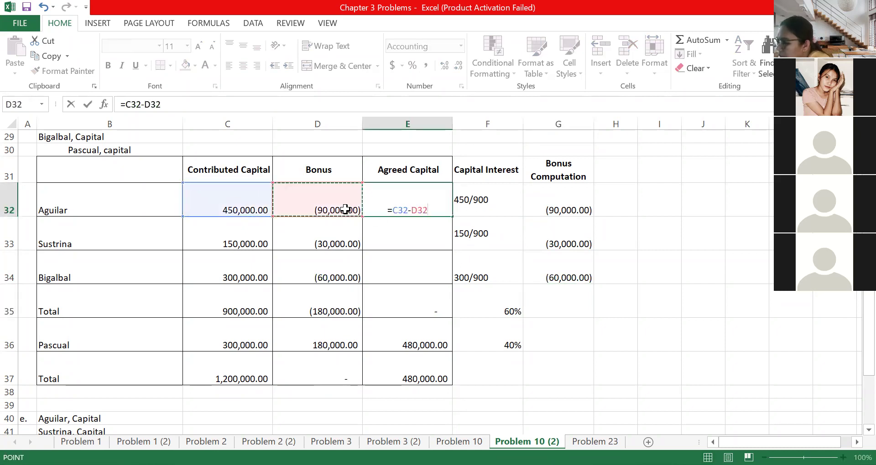
{"action": "key", "text": "Return"}
{"action": "left_click", "coordinate": [418, 206]}
{"action": "left_click", "coordinate": [454, 218]}
{"action": "left_click", "coordinate": [451, 216]}
{"action": "left_click_drag", "start_coordinate": [451, 216], "coordinate": [448, 287]}
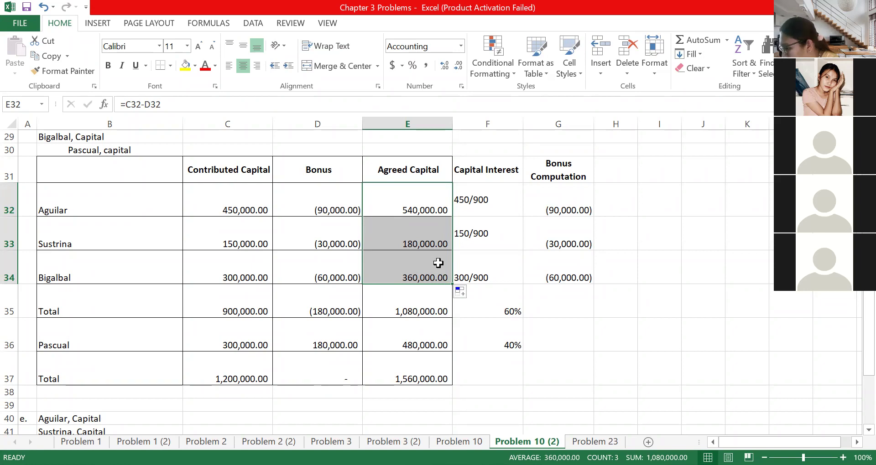
{"action": "double_click", "coordinate": [439, 301]}
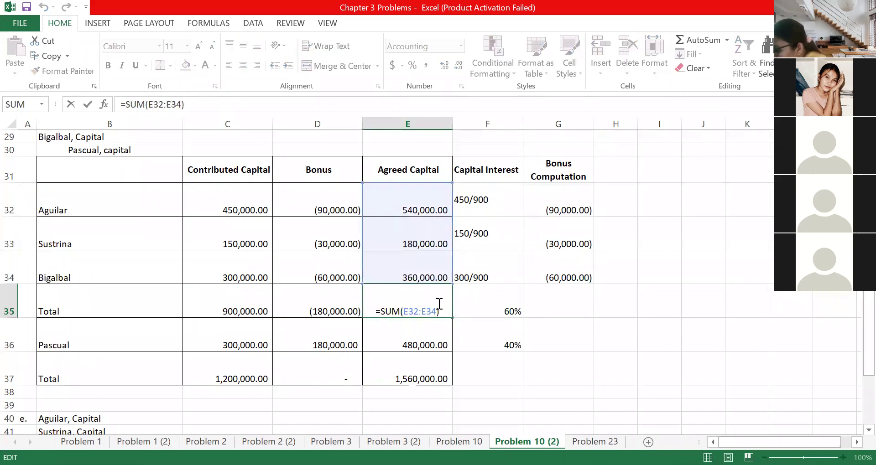
{"action": "key", "text": "Return"}
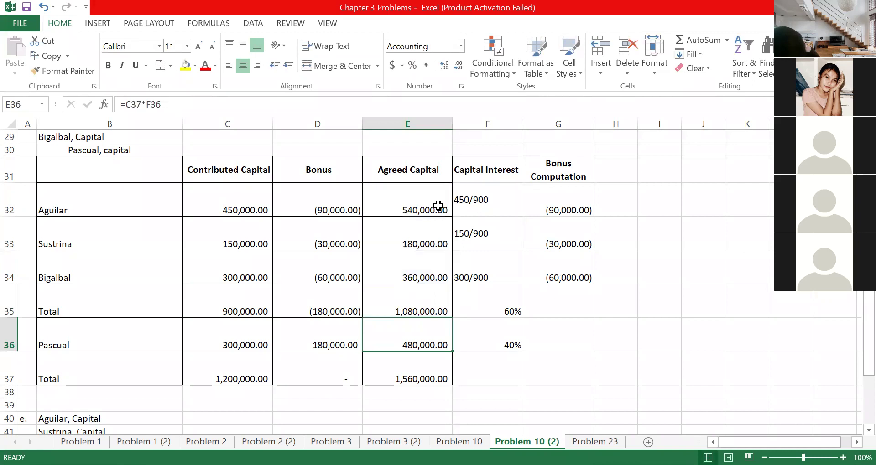
- Change the agreed capital formula in E32 to =C32+D32 and fill it down through E34
{"action": "double_click", "coordinate": [414, 211]}
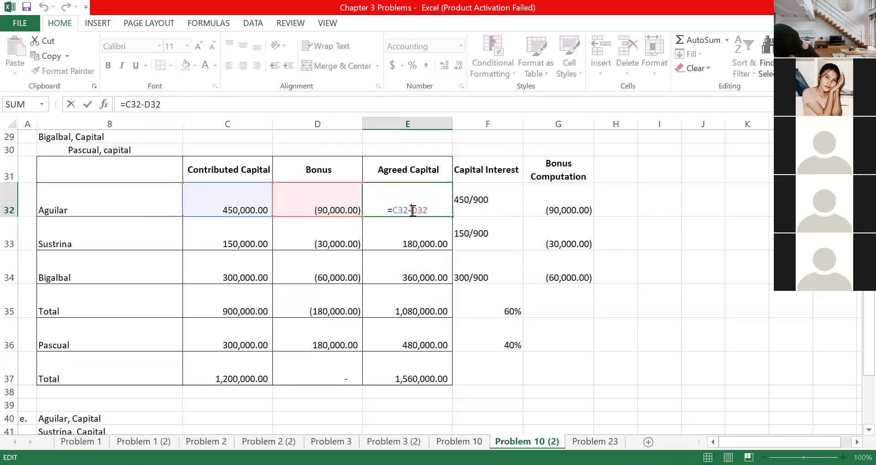
{"action": "key", "text": "BackSpace"}
{"action": "type", "text": "+"}
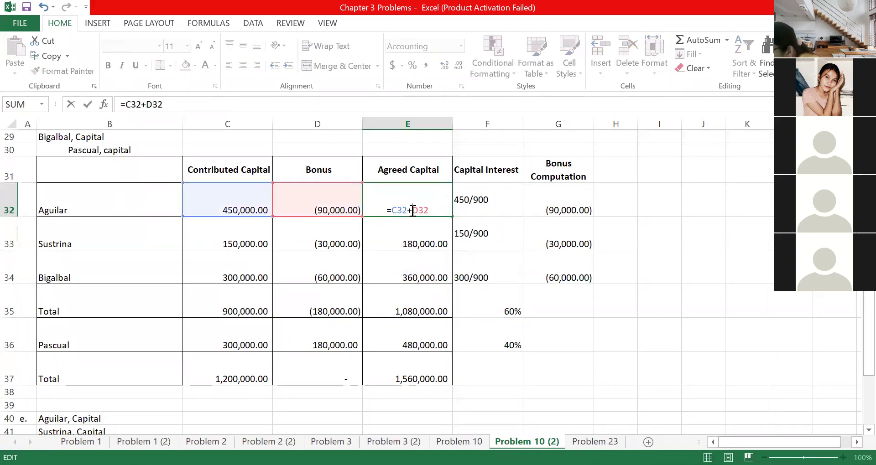
{"action": "key", "text": "ctrl+Return"}
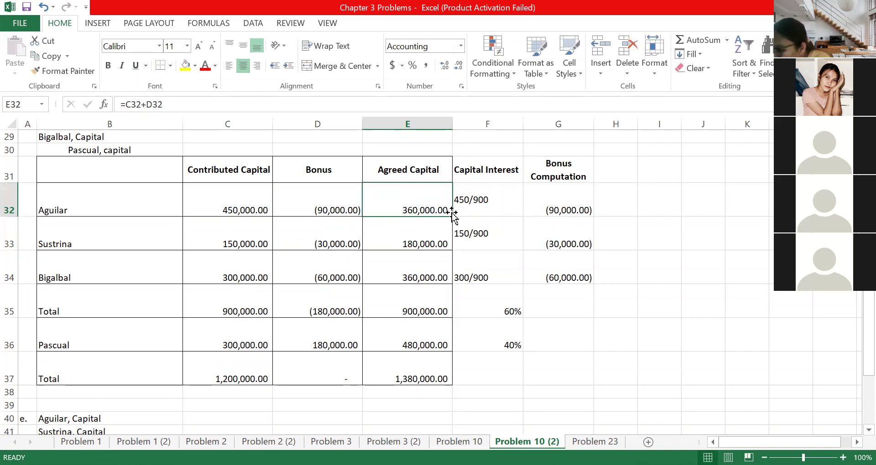
{"action": "left_click_drag", "start_coordinate": [452, 216], "coordinate": [456, 292]}
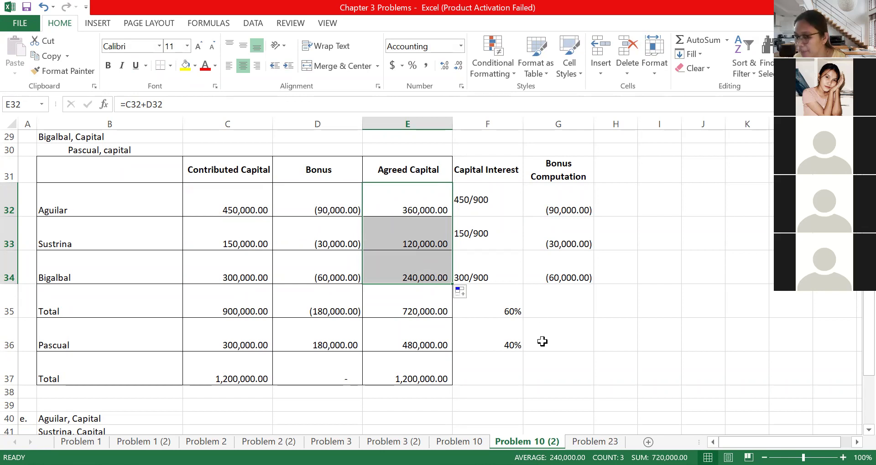
- Record case d's cash contribution entry with a 300,000 debit in C24 and a 300,000 capital credit in D25
{"action": "scroll", "coordinate": [542, 342], "scroll_direction": "down", "scroll_amount": 1}
{"action": "scroll", "coordinate": [274, 280], "scroll_direction": "up", "scroll_amount": 4}
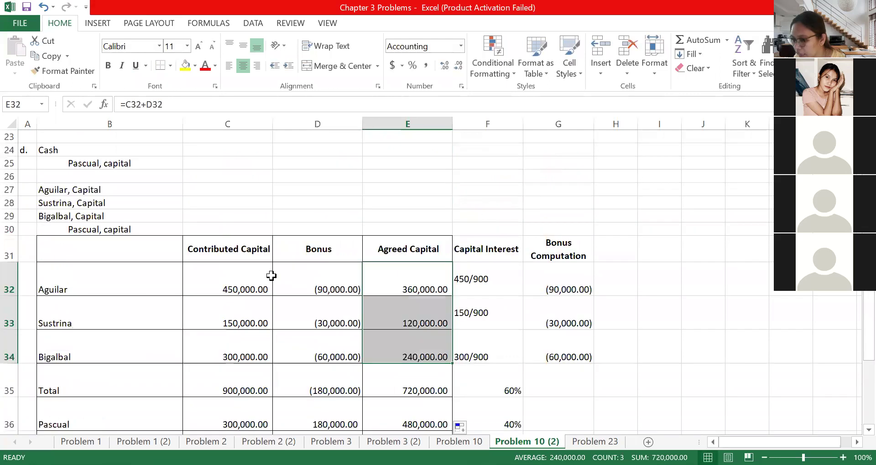
{"action": "left_click", "coordinate": [262, 234]}
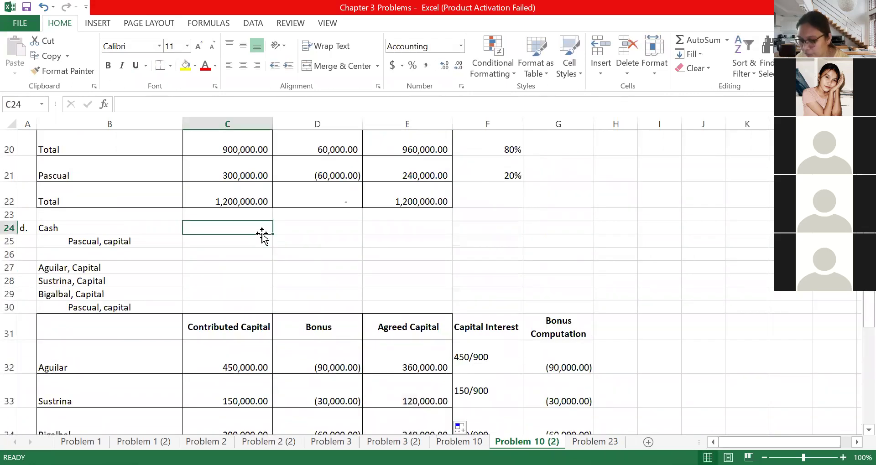
{"action": "type", "text": "300000"}
{"action": "key", "text": "Return"}
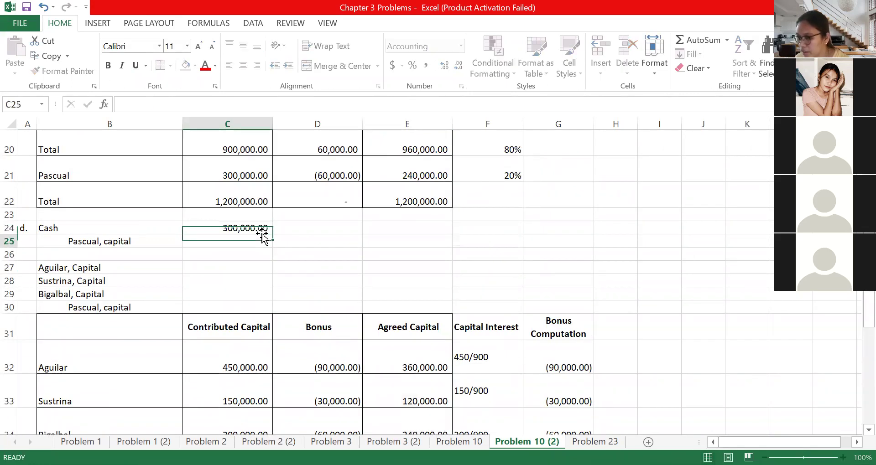
{"action": "left_click", "coordinate": [283, 239]}
{"action": "type", "text": "300,00"}
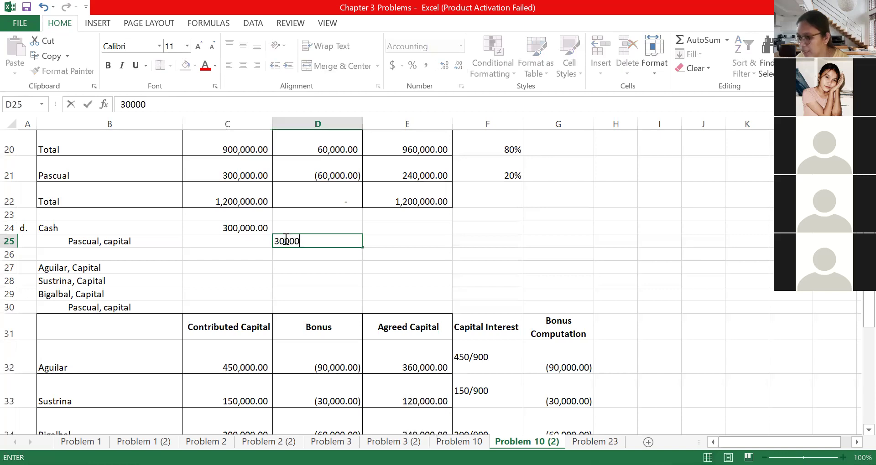
{"action": "type", "text": "0"}
{"action": "key", "text": "Return"}
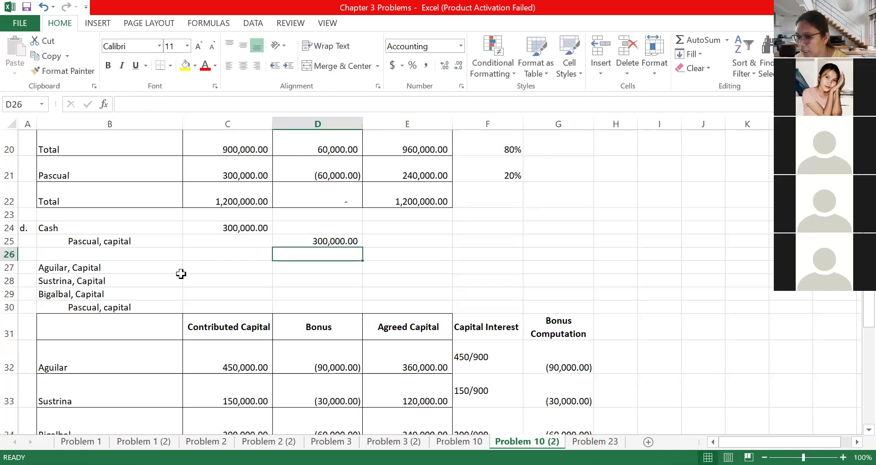
- Record case d's bonus entry with debits of 90,000, 30,000 and 60,000 in C27:C29 and a 180,000 credit in D30
{"action": "left_click", "coordinate": [221, 271]}
{"action": "type", "text": "90000"}
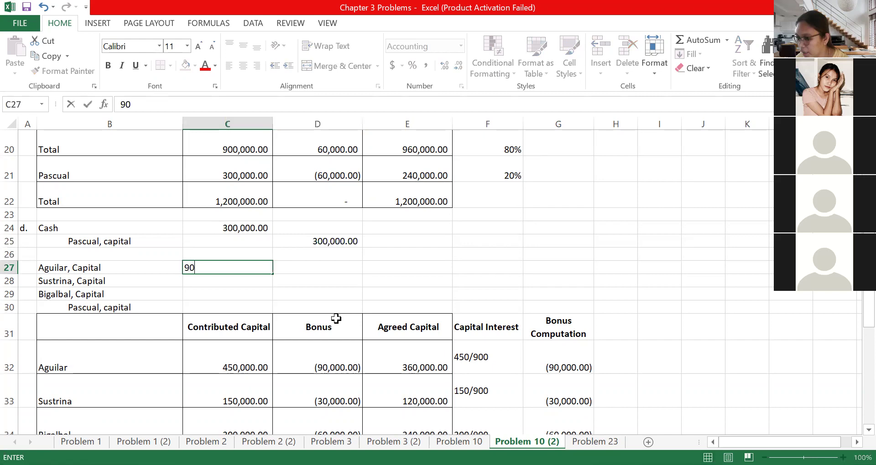
{"action": "key", "text": "Return"}
{"action": "type", "text": "30,000"}
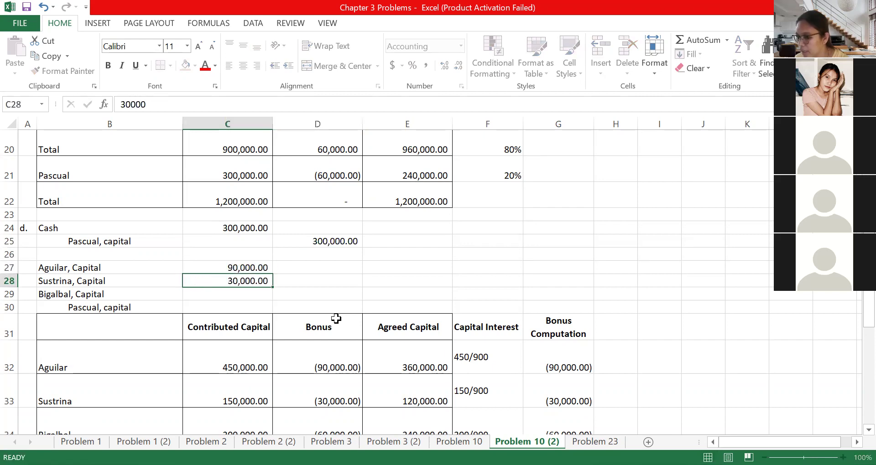
{"action": "key", "text": "Return"}
{"action": "scroll", "coordinate": [328, 292], "scroll_direction": "down", "scroll_amount": 1}
{"action": "type", "text": "60"}
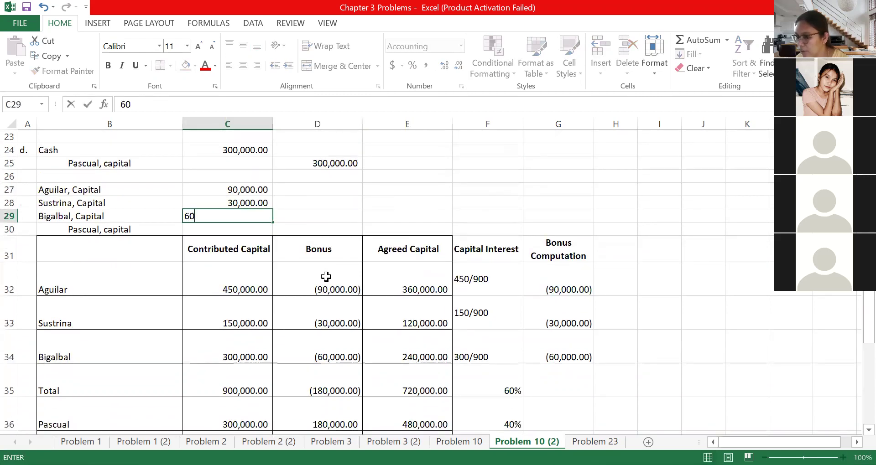
{"action": "type", "text": ",000"}
{"action": "key", "text": "Return"}
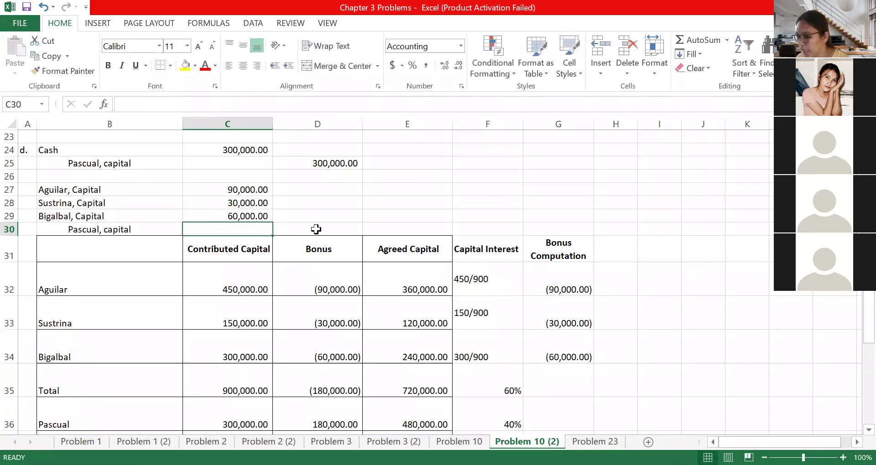
{"action": "left_click", "coordinate": [317, 230]}
{"action": "type", "text": "18"}
{"action": "key", "text": "Return"}
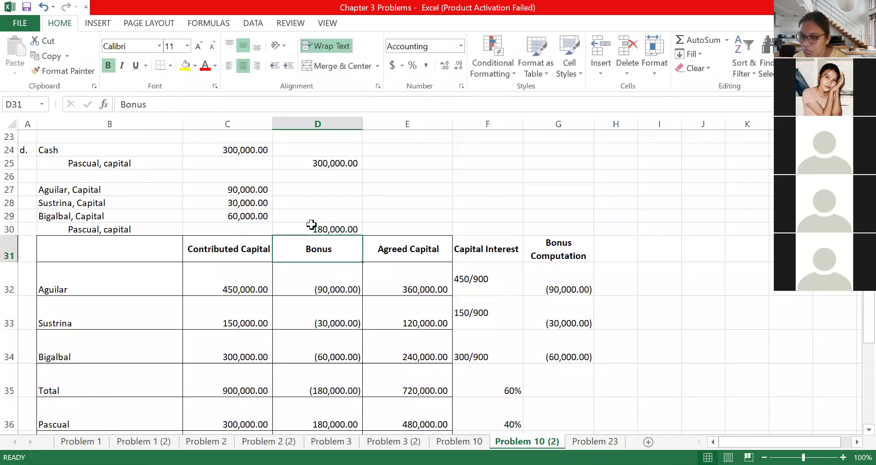
- Enter 5,250,000 as case e's total cash withdrawal in E50
{"action": "scroll", "coordinate": [286, 238], "scroll_direction": "down", "scroll_amount": 4}
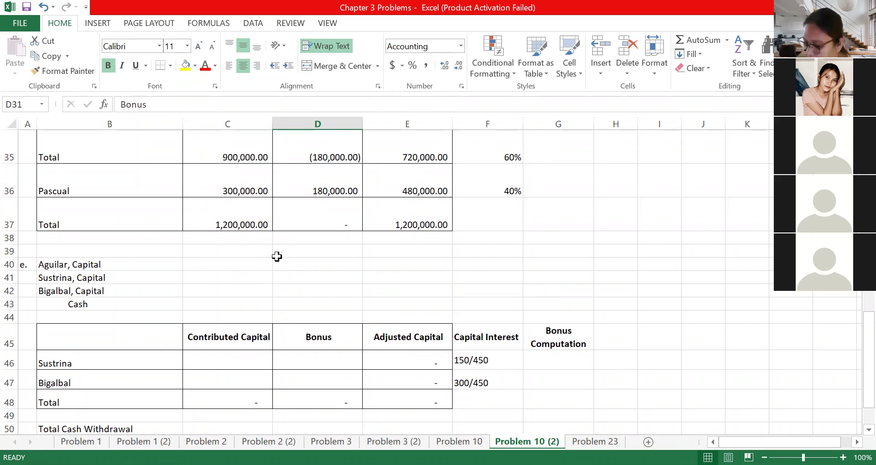
{"action": "scroll", "coordinate": [379, 246], "scroll_direction": "down", "scroll_amount": 1}
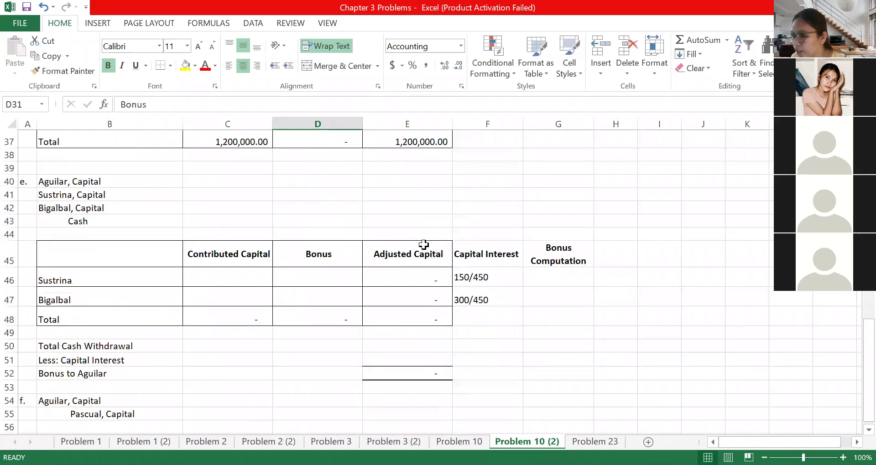
{"action": "left_click", "coordinate": [401, 326]}
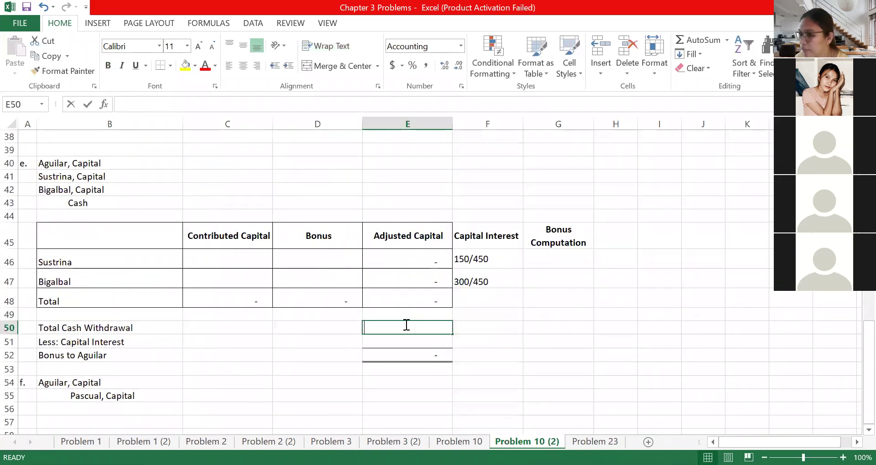
{"action": "type", "text": "5,250,000"}
{"action": "key", "text": "Return"}
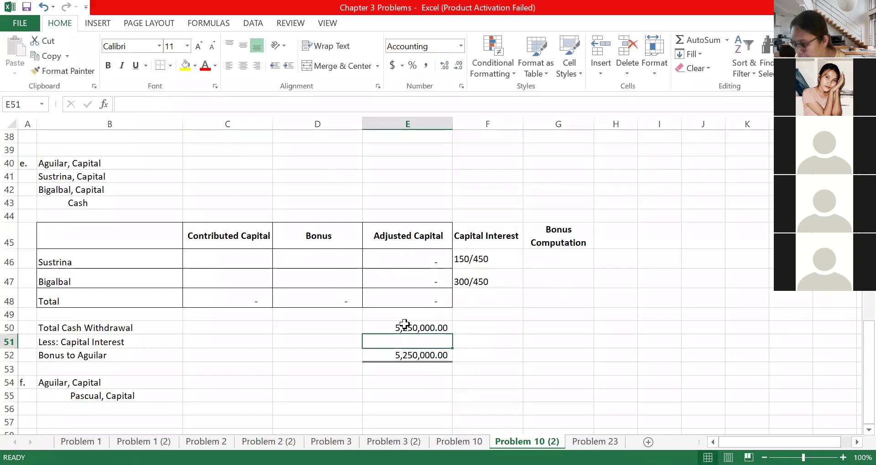
- Set case e's total cash withdrawal in E50 to 525,000 and the capital interest in E51 to 450,000
{"action": "left_click", "coordinate": [404, 324]}
{"action": "type", "text": "525,000"}
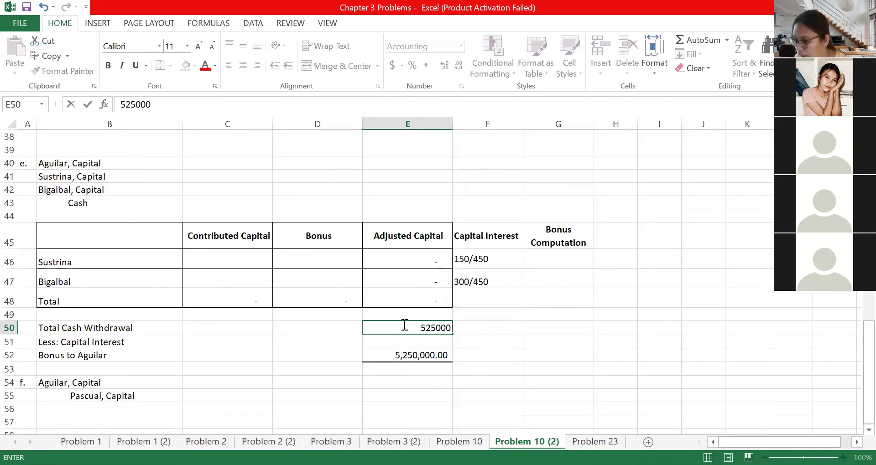
{"action": "key", "text": "Return"}
{"action": "type", "text": "450"}
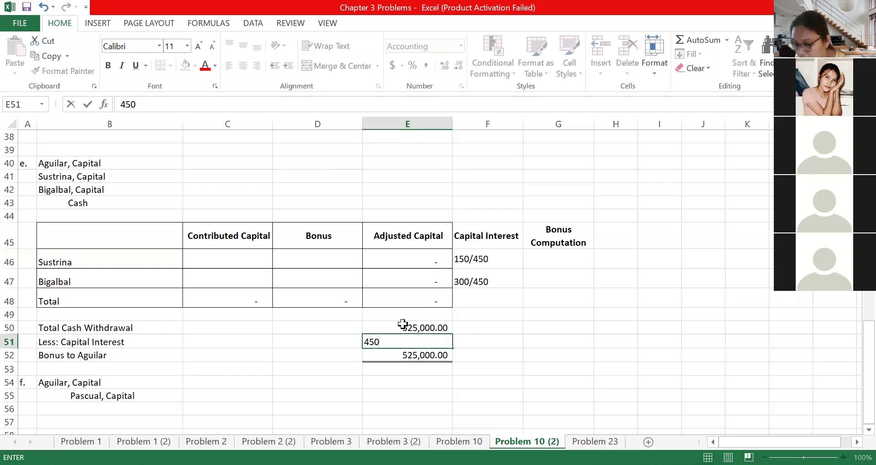
{"action": "type", "text": ",000"}
{"action": "key", "text": "Return"}
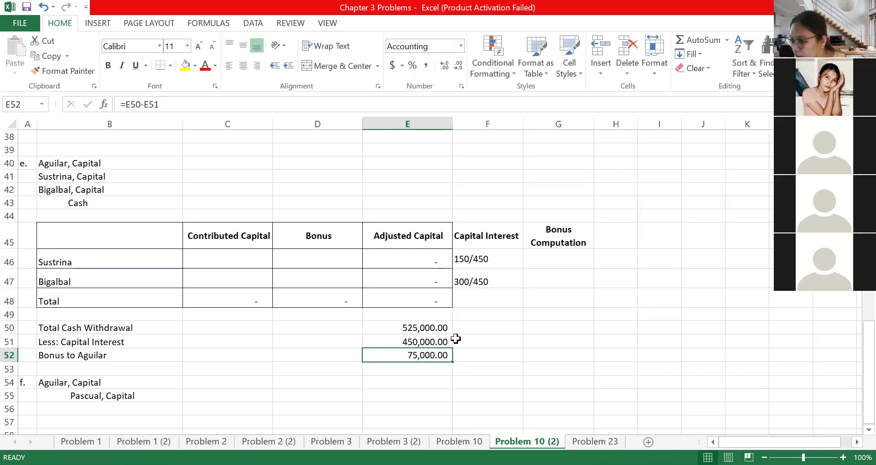
- Compute the remaining partners' bonus shares with =150/450*75000 in G46 and =300/450*75000 in G47
{"action": "left_click", "coordinate": [551, 266]}
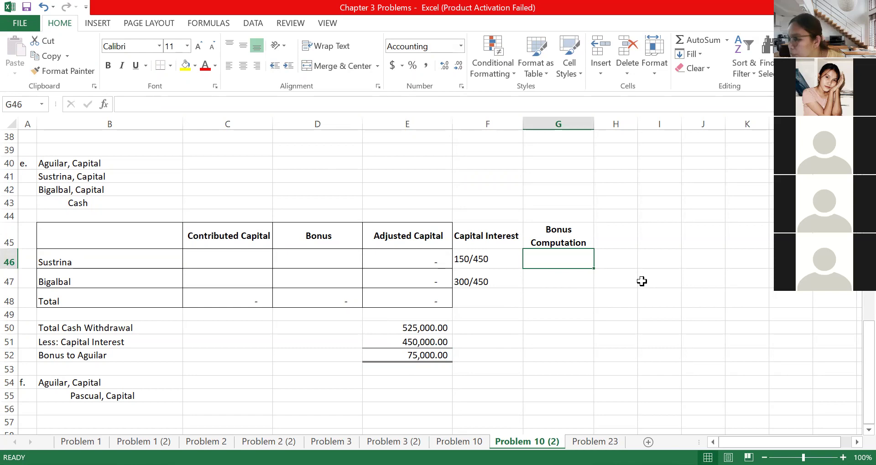
{"action": "type", "text": "="}
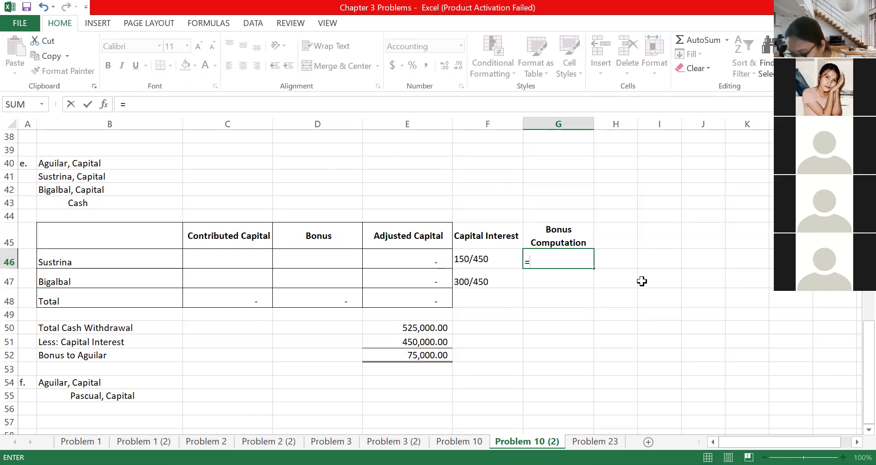
{"action": "type", "text": "150/450*"}
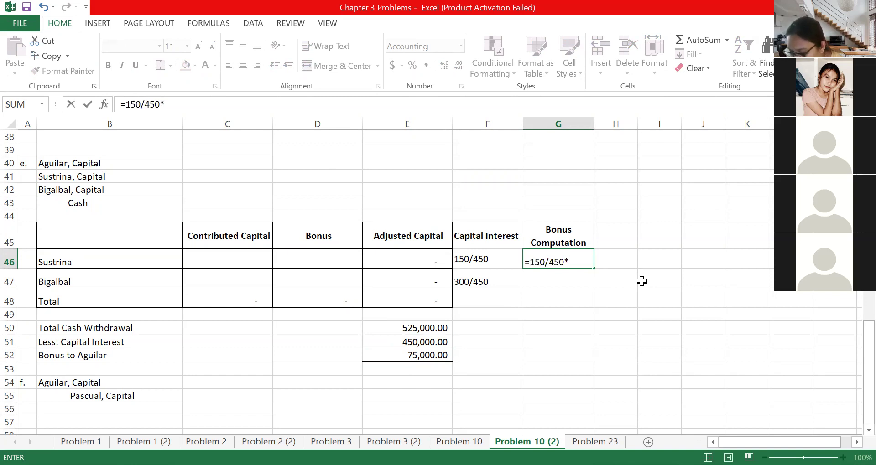
{"action": "type", "text": "75000"}
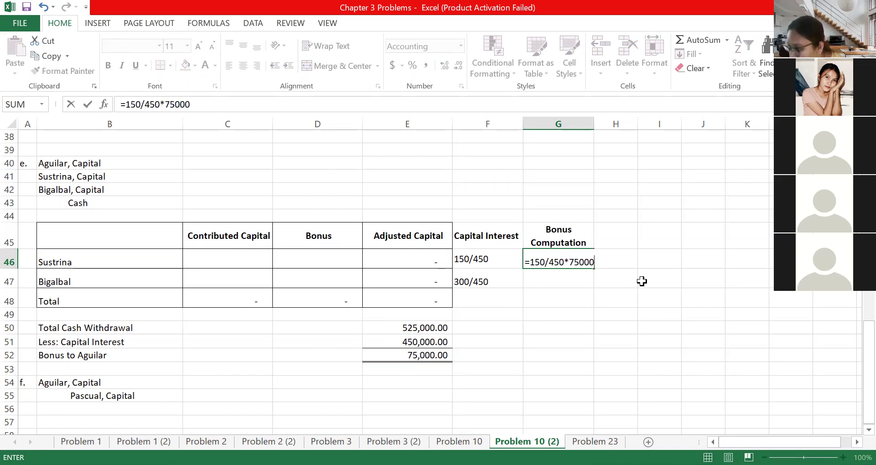
{"action": "key", "text": "Return"}
{"action": "type", "text": "="}
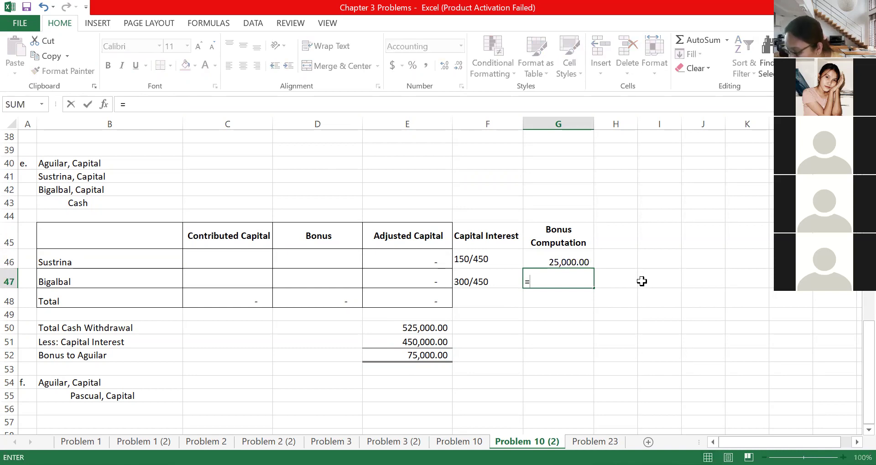
{"action": "type", "text": "300/450*"}
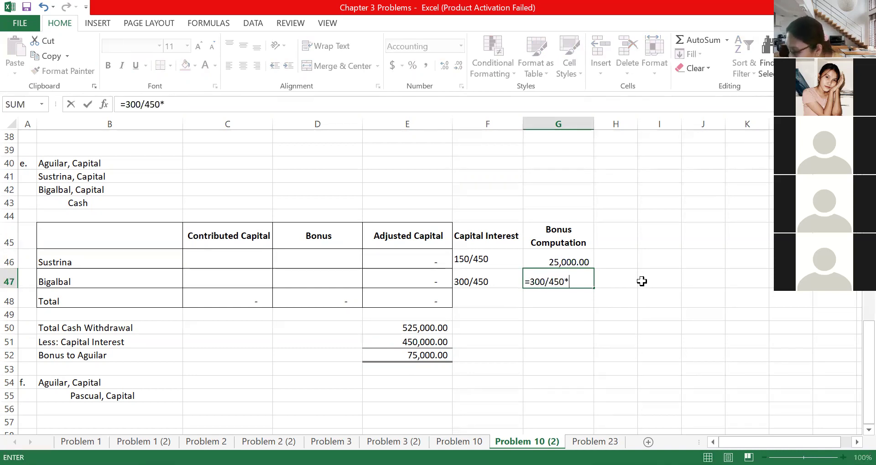
{"action": "type", "text": "75000"}
{"action": "key", "text": "Return"}
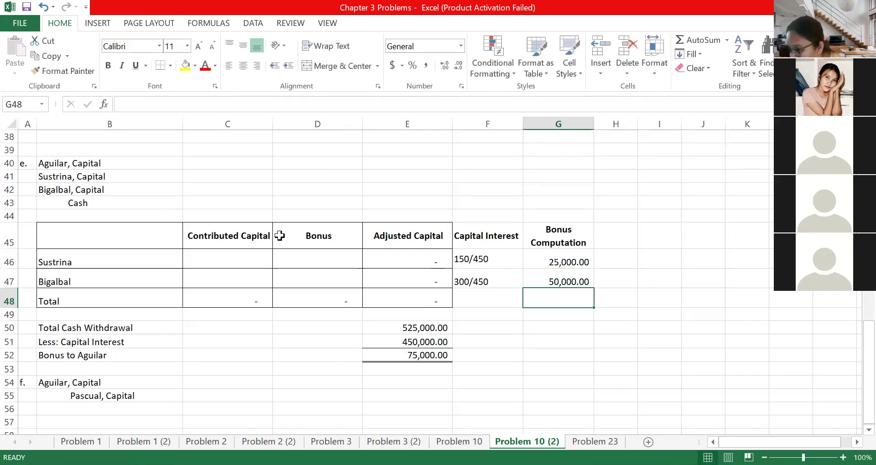
- Enter the remaining partners' contributed capital of 150,000 in C46 and 300,000 in C47
{"action": "left_click", "coordinate": [235, 261]}
{"action": "type", "text": "150000"}
{"action": "key", "text": "Return"}
{"action": "type", "text": "3"}
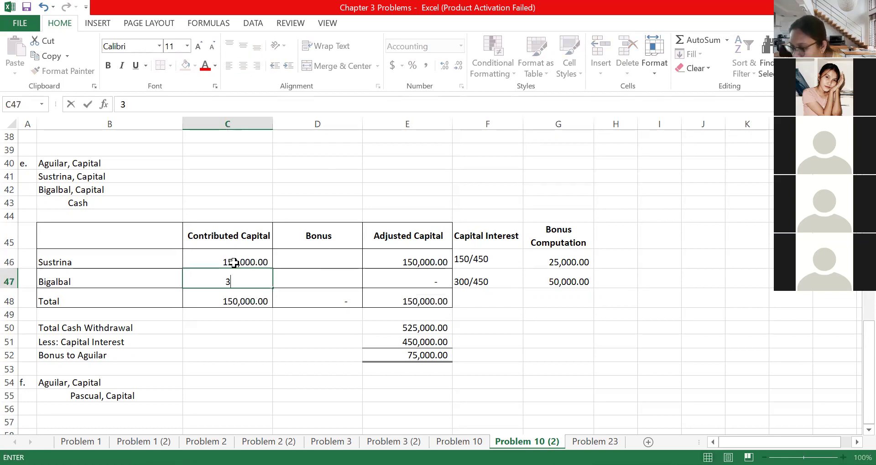
{"action": "type", "text": "00,000"}
{"action": "key", "text": "Return"}
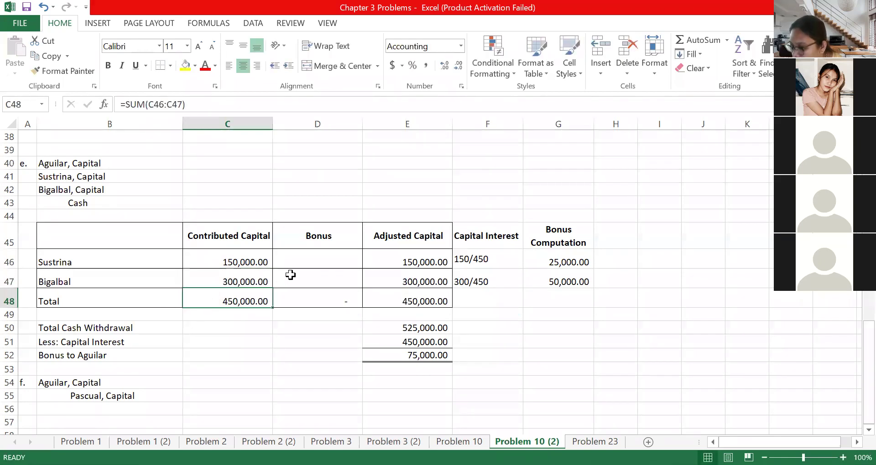
- Enter the bonus deduction =-G46 in D46 and copy the formula down to D47 for the second remaining partner
{"action": "left_click", "coordinate": [294, 272]}
{"action": "left_click", "coordinate": [301, 267]}
{"action": "type", "text": "=-"}
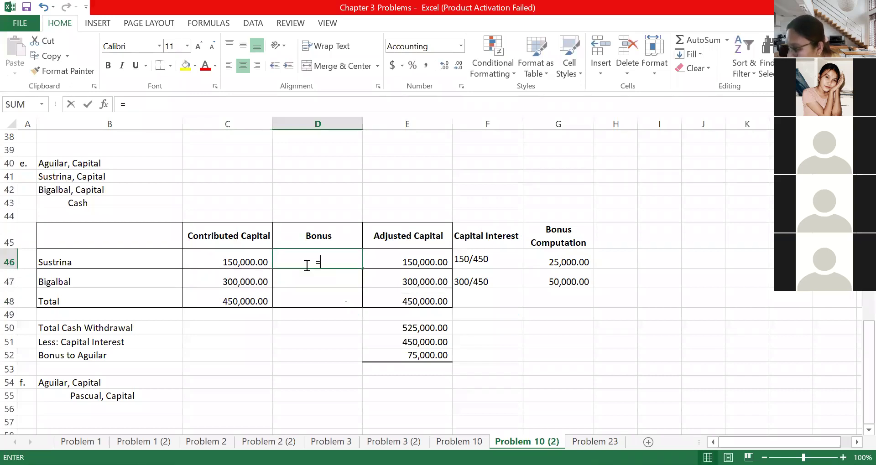
{"action": "left_click", "coordinate": [568, 256]}
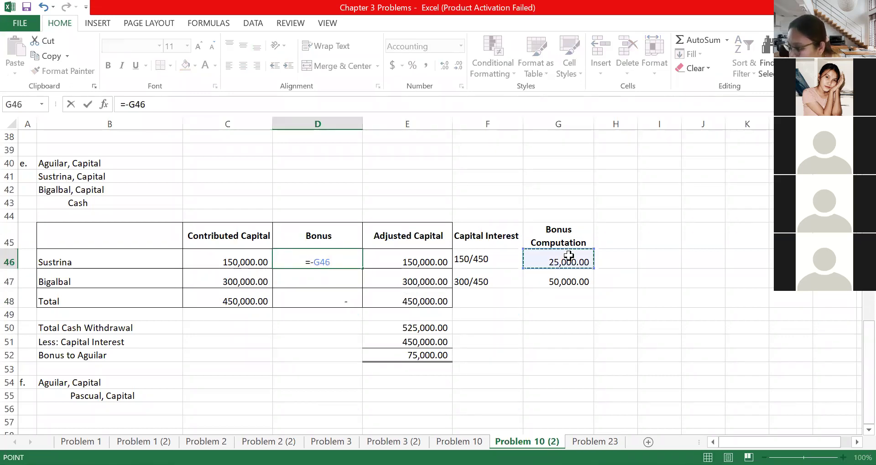
{"action": "key", "text": "Return"}
{"action": "left_click", "coordinate": [347, 258]}
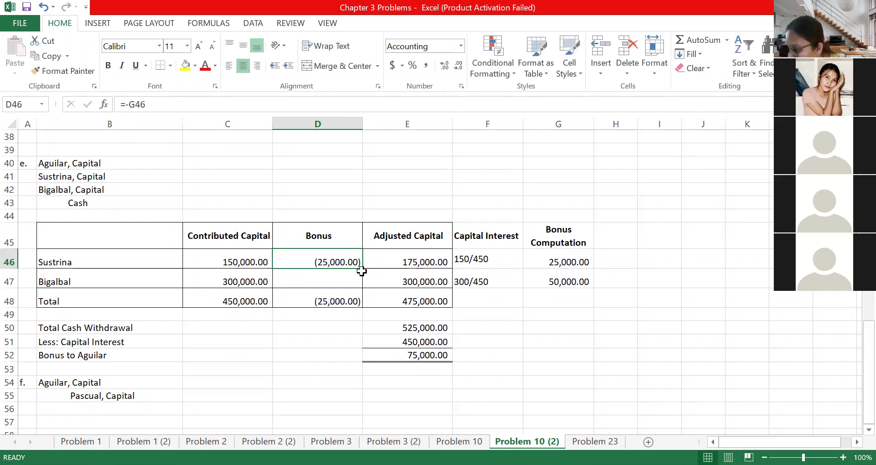
{"action": "left_click", "coordinate": [358, 270]}
{"action": "left_click", "coordinate": [358, 266]}
{"action": "left_click_drag", "start_coordinate": [362, 269], "coordinate": [365, 283]}
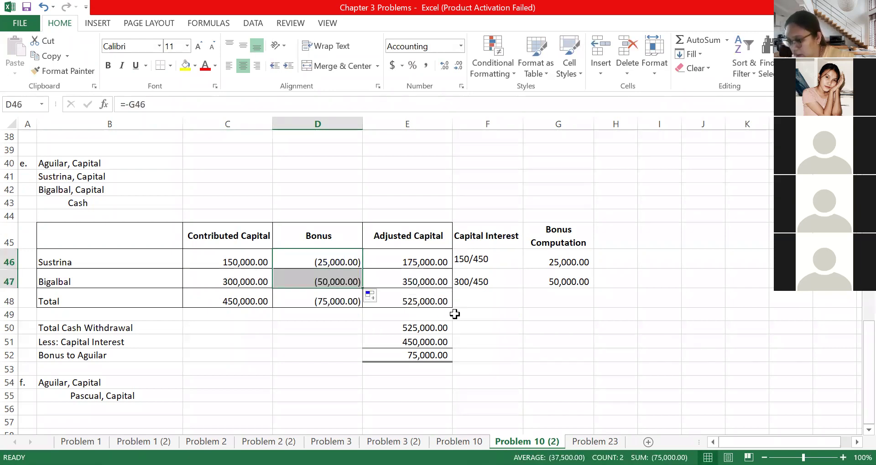
{"action": "left_click", "coordinate": [435, 299]}
- Enter case e's capital account debits: 450,000 in C40, 25,000 in C41 and 50,000 in C42
{"action": "scroll", "coordinate": [335, 307], "scroll_direction": "down", "scroll_amount": 1}
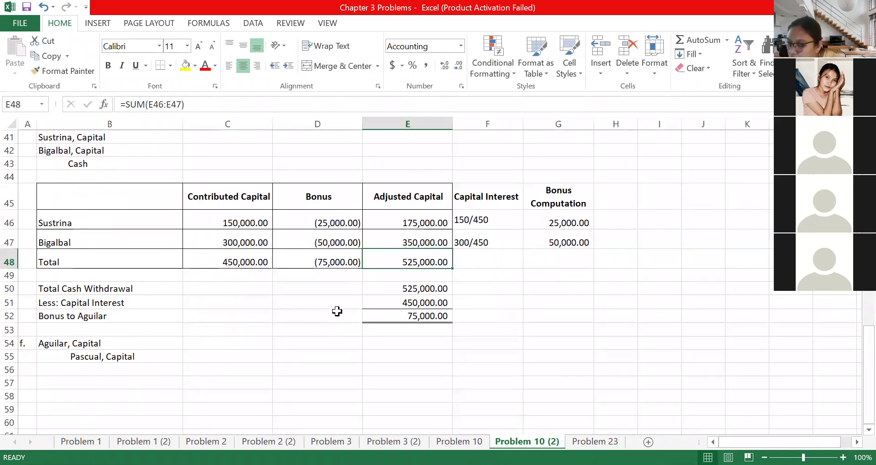
{"action": "left_click", "coordinate": [227, 342]}
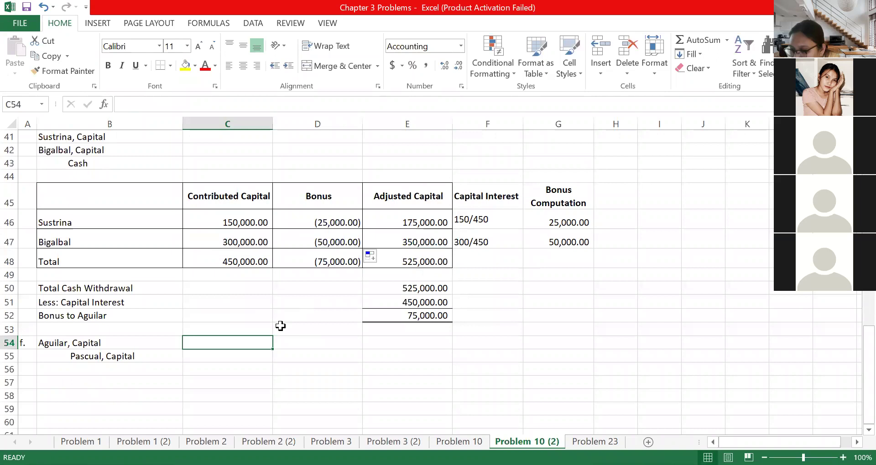
{"action": "scroll", "coordinate": [237, 269], "scroll_direction": "up", "scroll_amount": 2}
{"action": "left_click", "coordinate": [233, 262]}
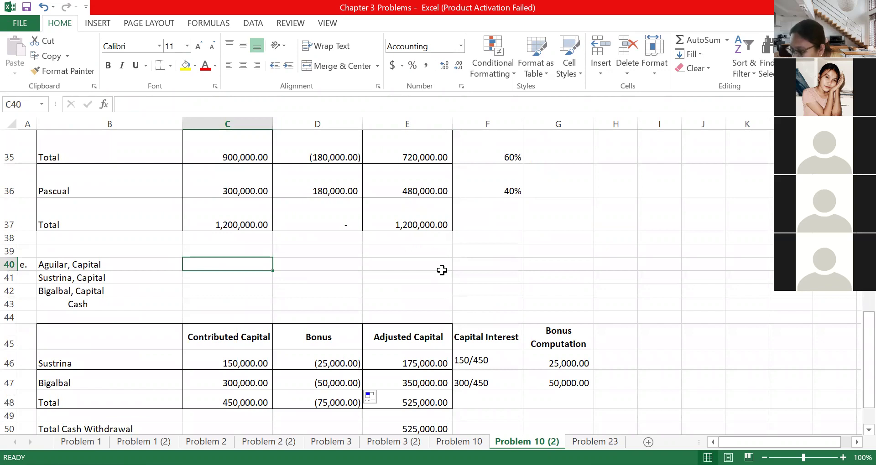
{"action": "type", "text": "450000"}
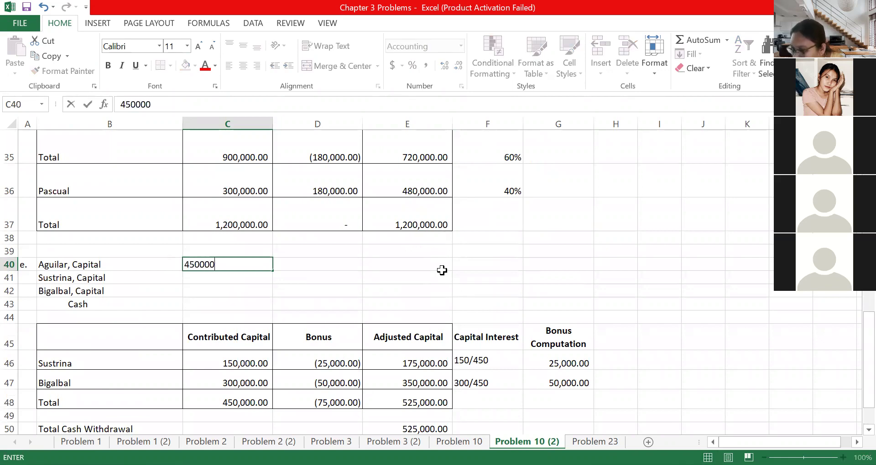
{"action": "key", "text": "Return"}
{"action": "type", "text": "25,000"}
{"action": "key", "text": "Return"}
{"action": "type", "text": "750"}
{"action": "key", "text": "BackSpace"}
{"action": "key", "text": "BackSpace"}
{"action": "key", "text": "BackSpace"}
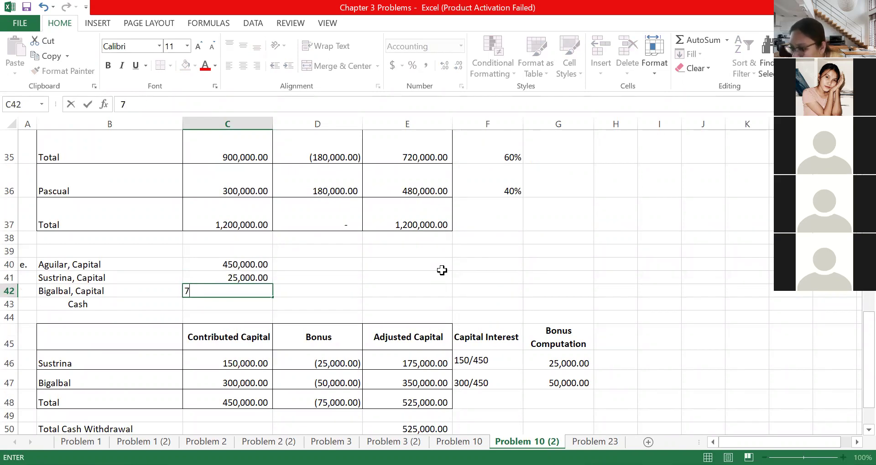
{"action": "type", "text": "50000"}
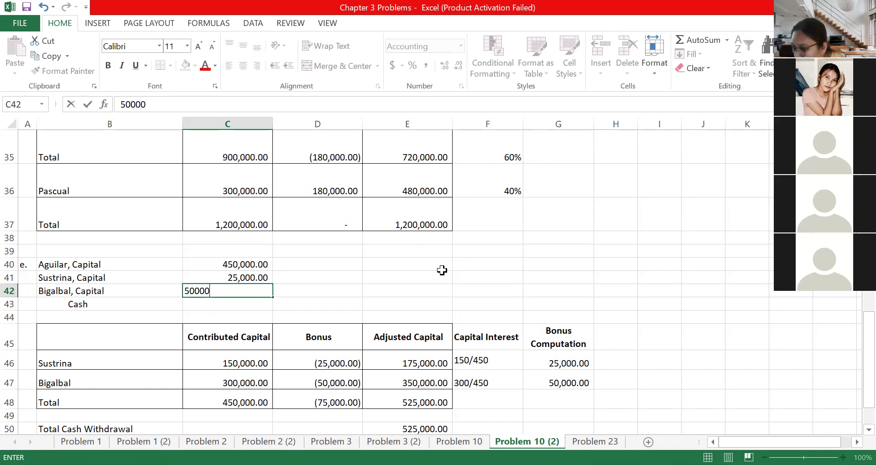
{"action": "key", "text": "Return"}
- Credit Cash for 525,000 in D43 and check it against the sum of the debits in C40:C42
{"action": "left_click", "coordinate": [348, 302]}
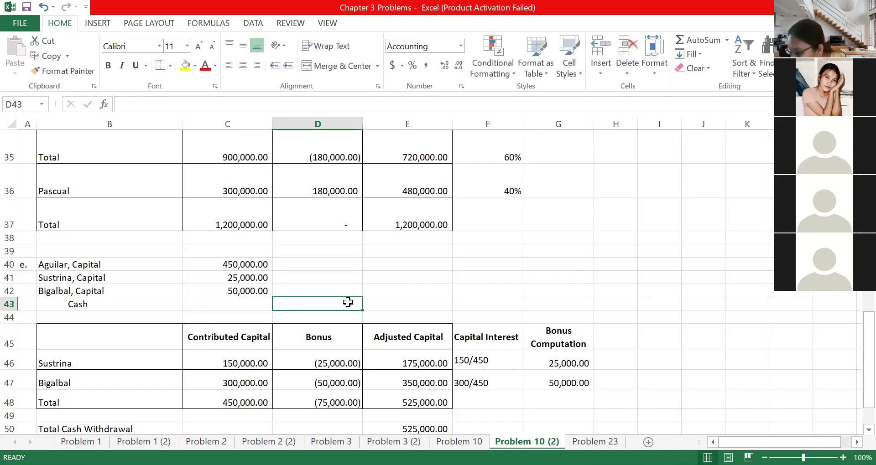
{"action": "type", "text": "525000"}
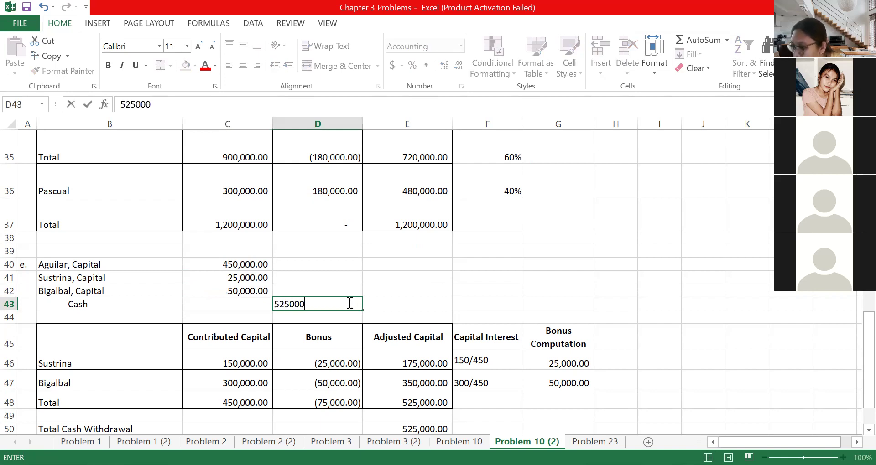
{"action": "key", "text": "Return"}
{"action": "left_click_drag", "start_coordinate": [254, 267], "coordinate": [258, 291]}
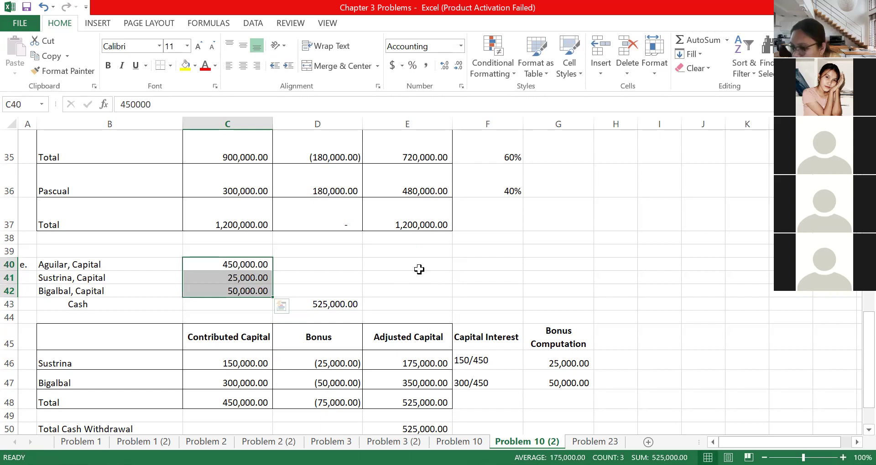
- Record case f's capital transfer with a 450,000 debit in C54 and a 450,000 credit in D55
{"action": "scroll", "coordinate": [231, 343], "scroll_direction": "down", "scroll_amount": 2}
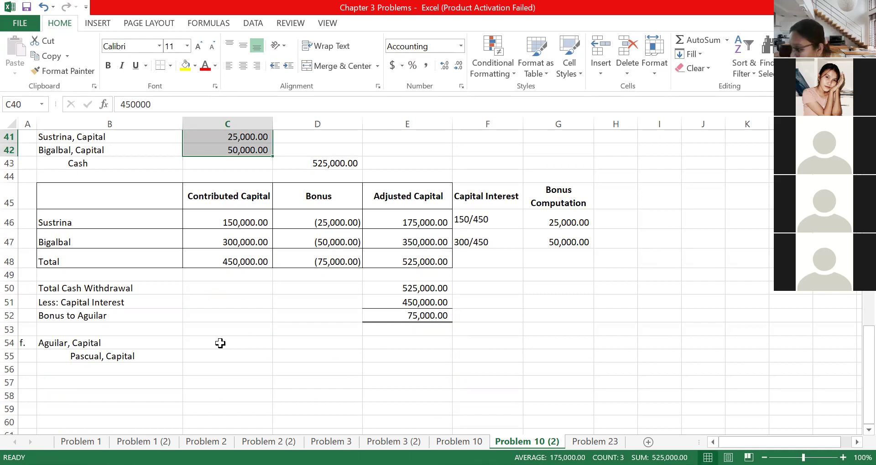
{"action": "left_click", "coordinate": [221, 343]}
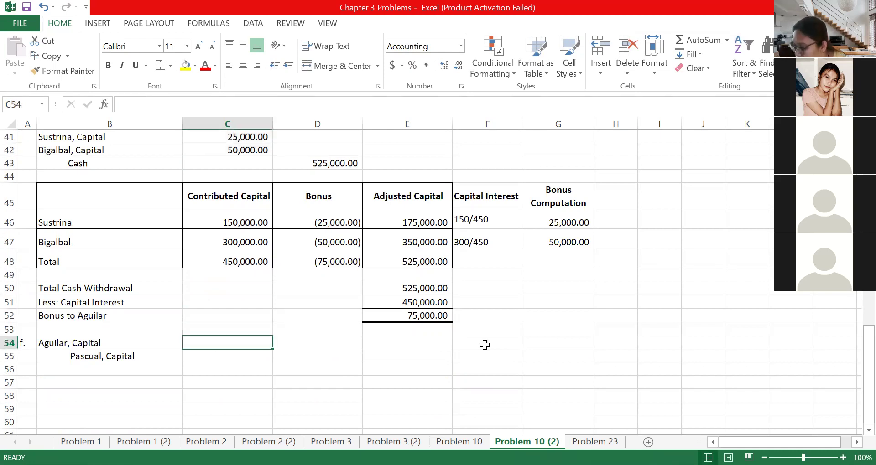
{"action": "type", "text": "450000"}
{"action": "key", "text": "Return"}
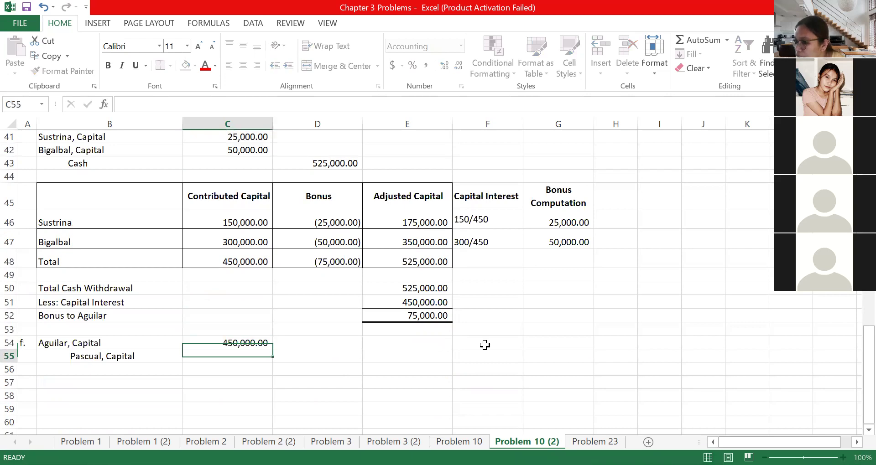
{"action": "left_click", "coordinate": [324, 355]}
{"action": "type", "text": "450,000"}
{"action": "key", "text": "Return"}
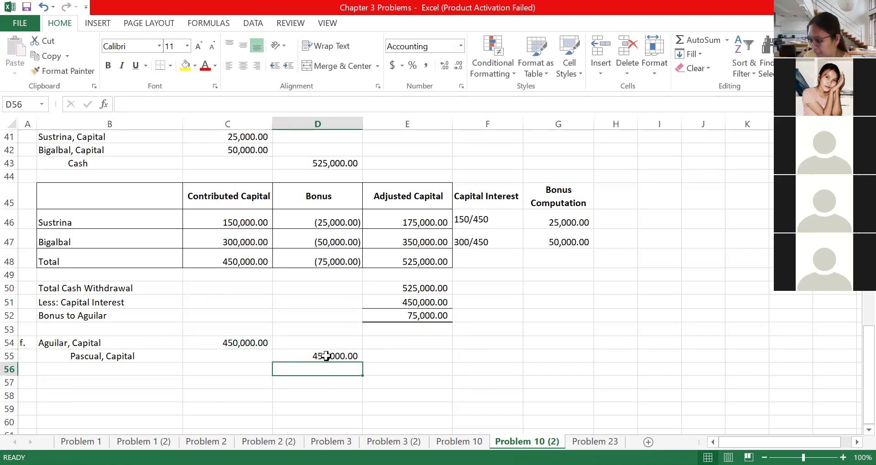
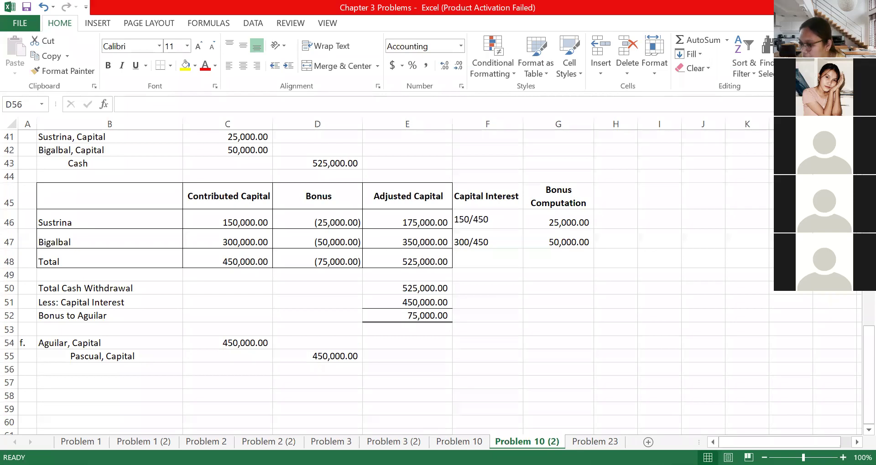
- On the Problem 23 sheet, compute the total assets in C9 with =200000+24000
{"action": "key", "text": "alt+Tab"}
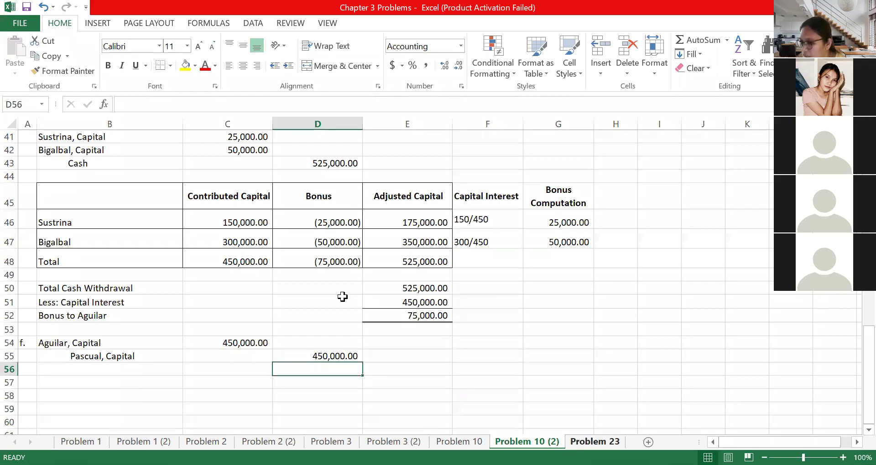
{"action": "key", "text": "ctrl+Page_Down"}
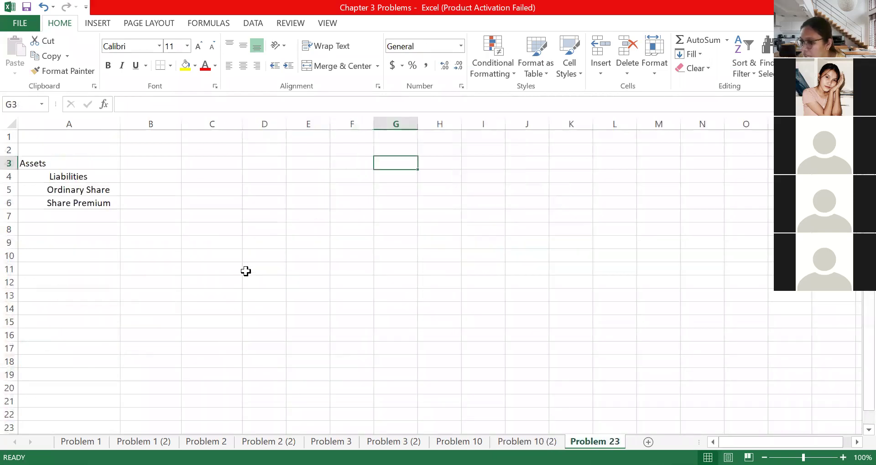
{"action": "left_click", "coordinate": [219, 247]}
{"action": "type", "text": "="}
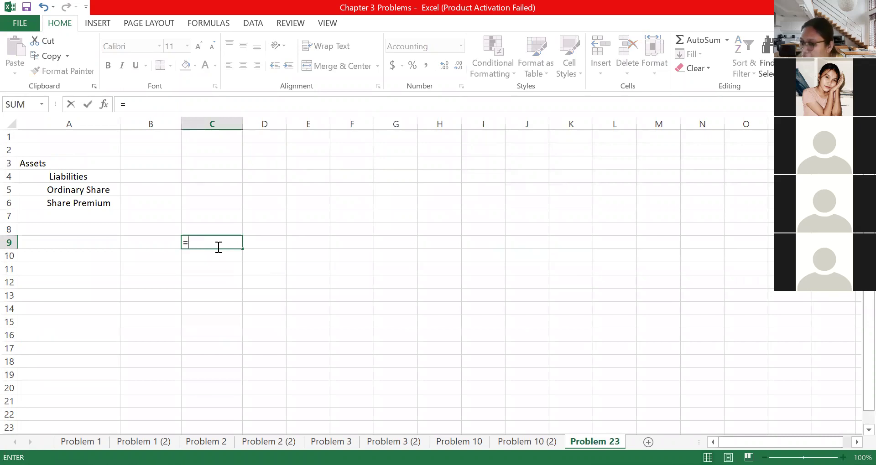
{"action": "type", "text": "20000"}
{"action": "type", "text": "0+24000"}
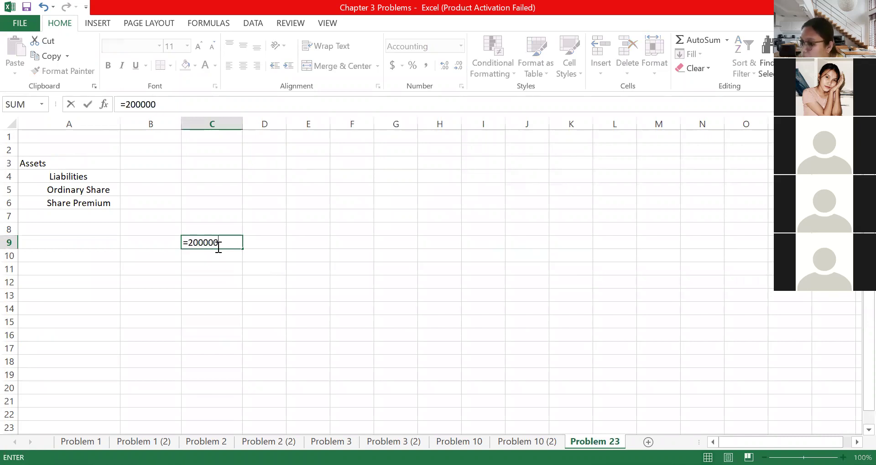
{"action": "key", "text": "Return"}
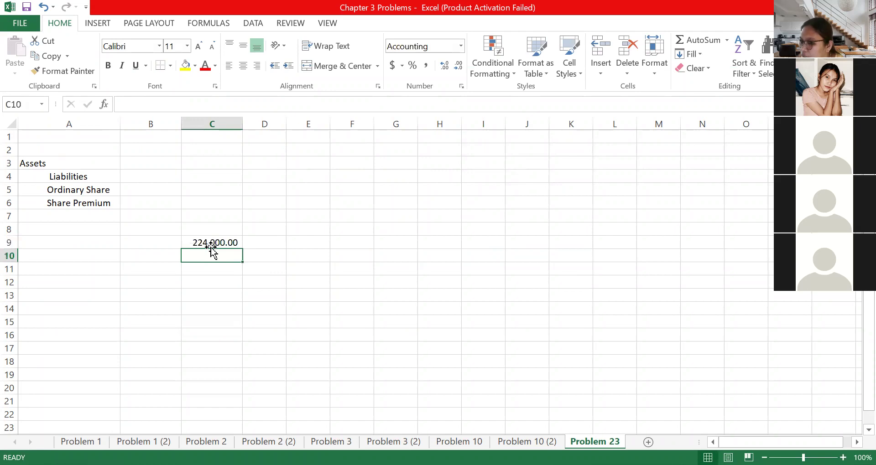
- Label the computed amount Assets in B9 and begin a liabilities label in B10
{"action": "left_click", "coordinate": [167, 240]}
{"action": "type", "text": "Assets"}
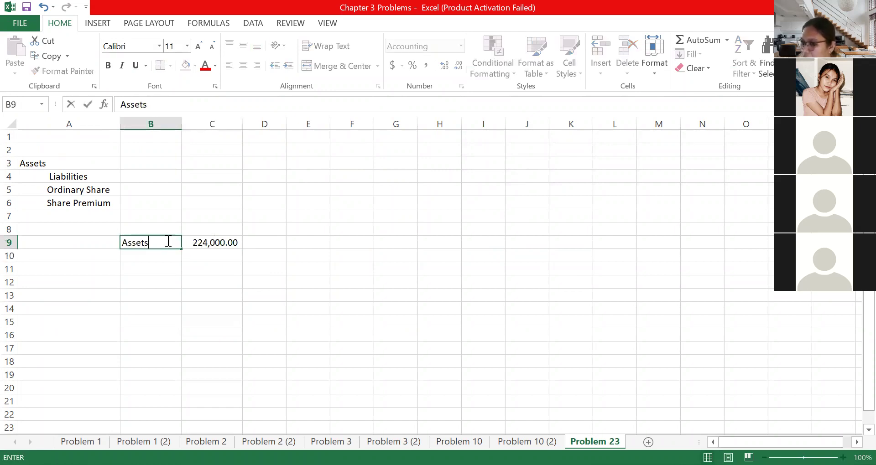
{"action": "key", "text": "Return"}
{"action": "type", "text": "lian"}
{"action": "key", "text": "BackSpace"}
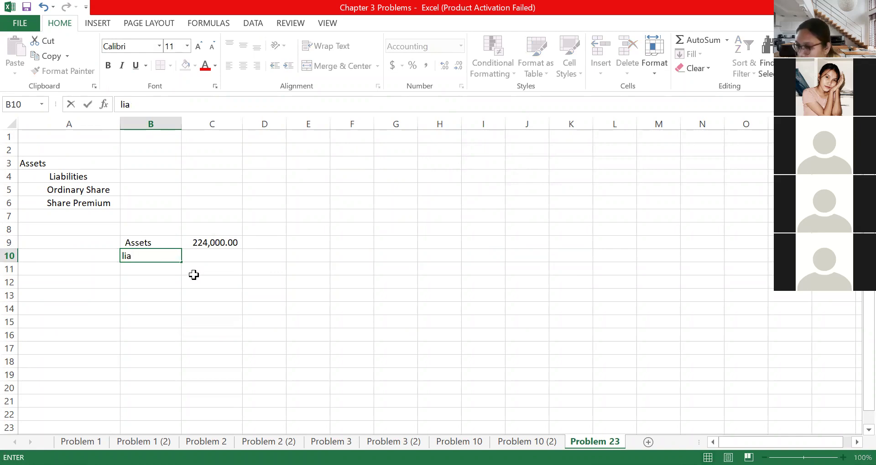
- Enter the Assets debit of 224,000 in B3 and the Liabilities credit of 40,000 in C4
{"action": "left_click", "coordinate": [152, 164]}
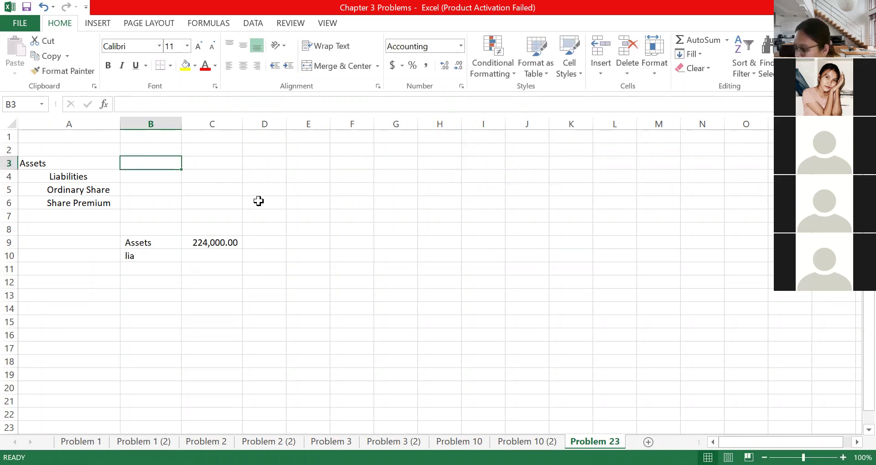
{"action": "type", "text": "2240000"}
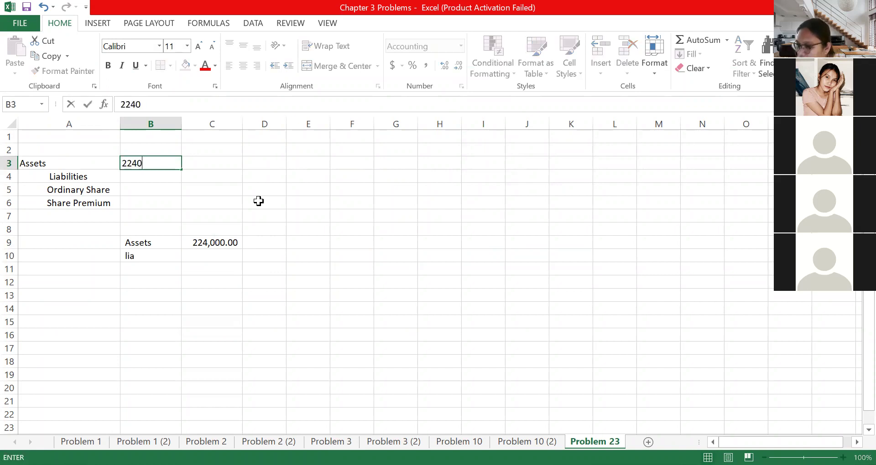
{"action": "key", "text": "BackSpace"}
{"action": "key", "text": "Return"}
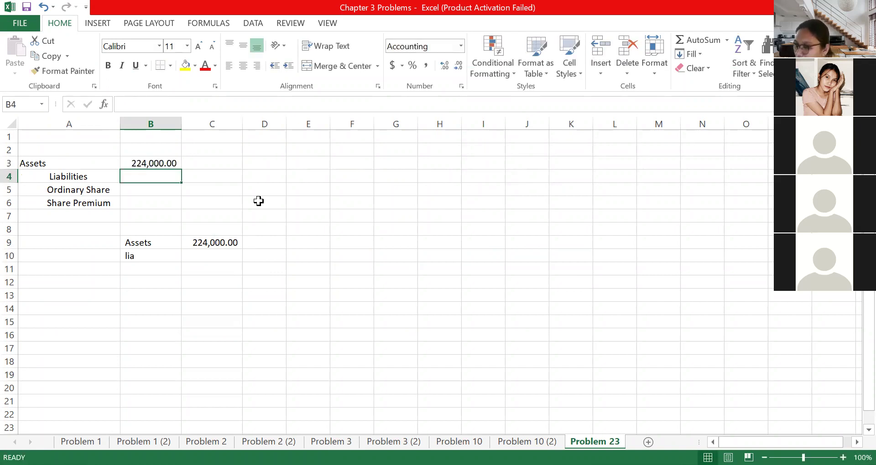
{"action": "left_click", "coordinate": [227, 183]}
{"action": "left_click", "coordinate": [222, 178]}
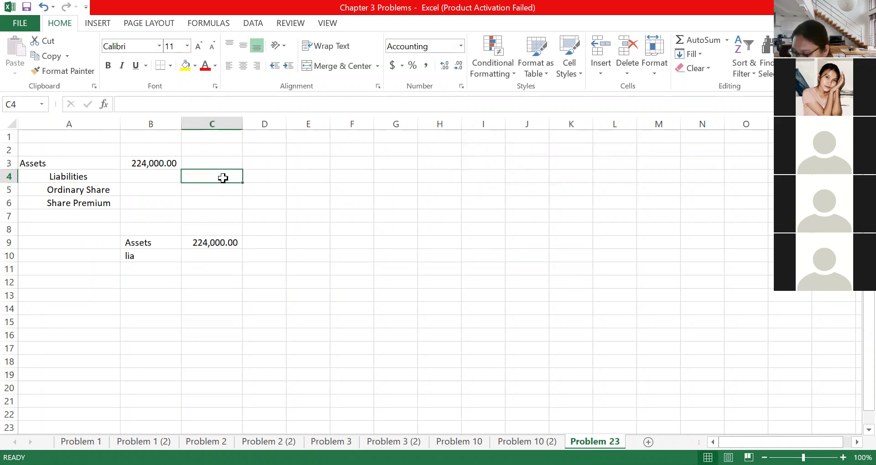
{"action": "type", "text": "40000"}
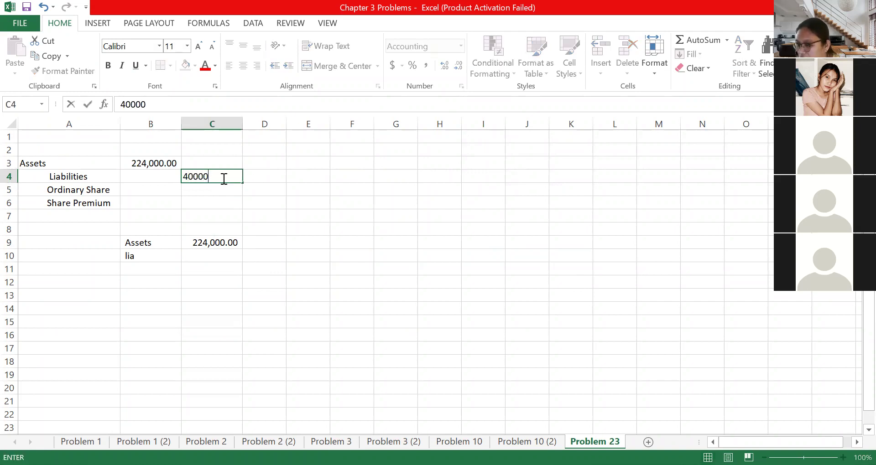
{"action": "key", "text": "Return"}
- Clear the scratch computation and labels from B9:C11
{"action": "left_click_drag", "start_coordinate": [148, 243], "coordinate": [207, 266]}
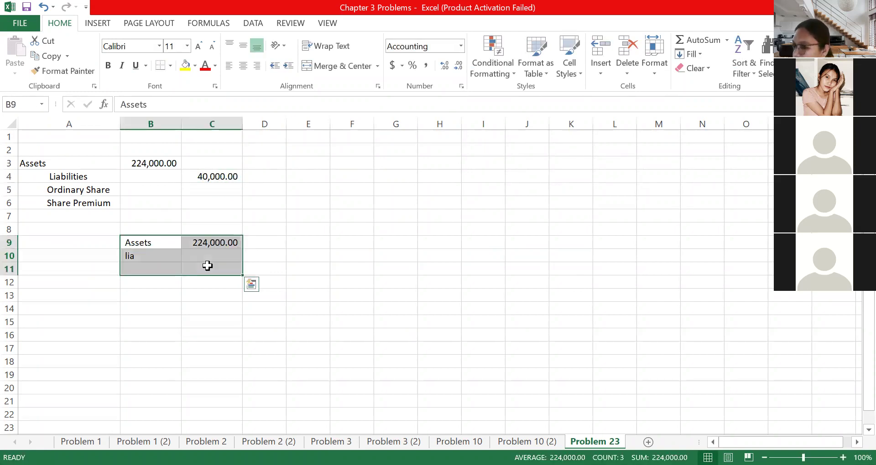
{"action": "key", "text": "Delete"}
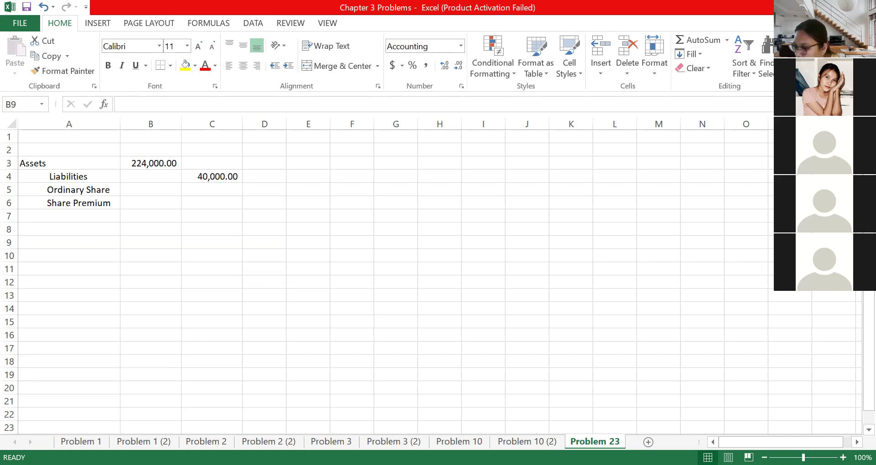
{"action": "key", "text": "shift+Right"}
{"action": "key", "text": "shift+Down"}
{"action": "key", "text": "shift+Down"}
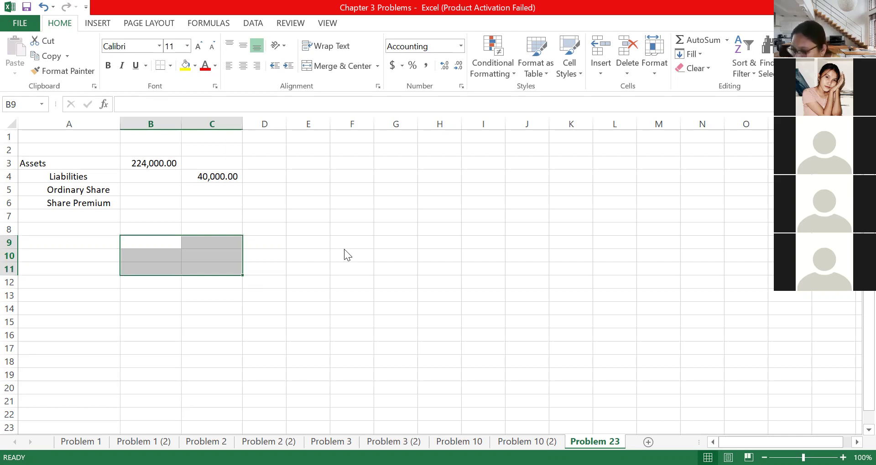
{"action": "type", "text": "="}
{"action": "left_click", "coordinate": [163, 251]}
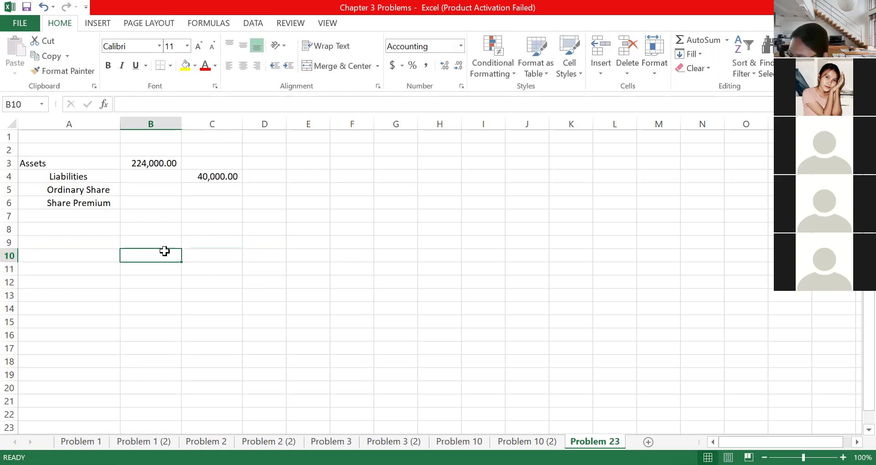
{"action": "type", "text": "=2240000"}
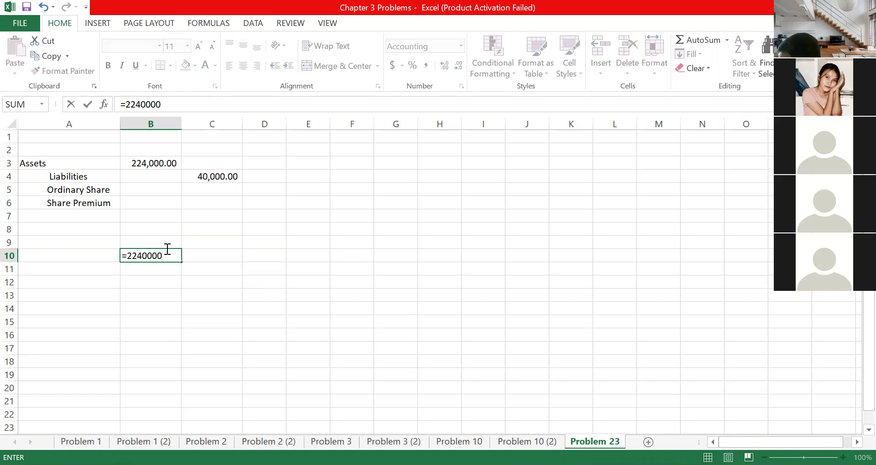
{"action": "key", "text": "BackSpace"}
{"action": "type", "text": "-40"}
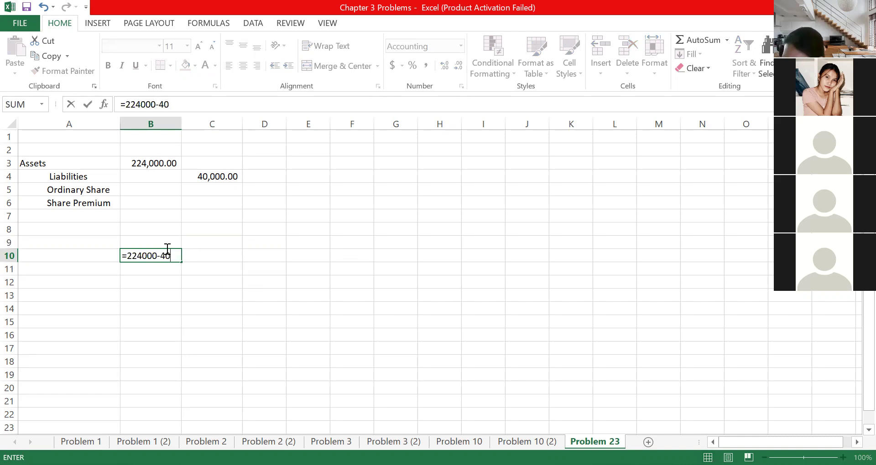
{"action": "type", "text": "000"}
{"action": "key", "text": "Return"}
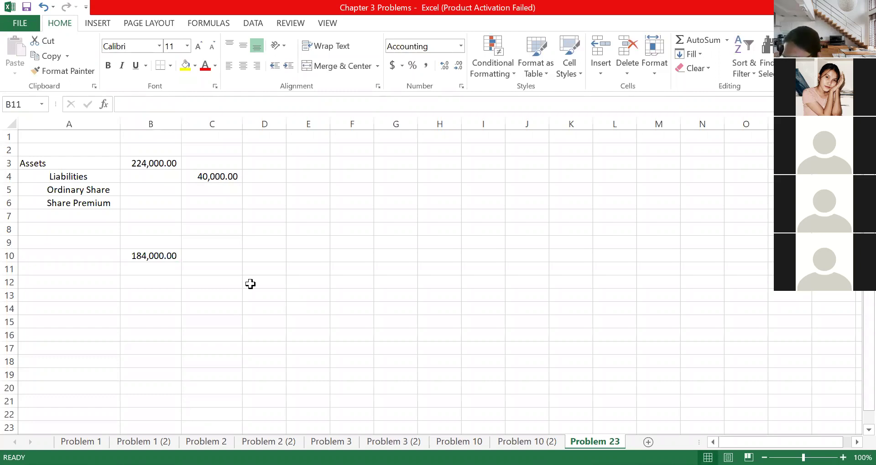
{"action": "left_click", "coordinate": [213, 190]}
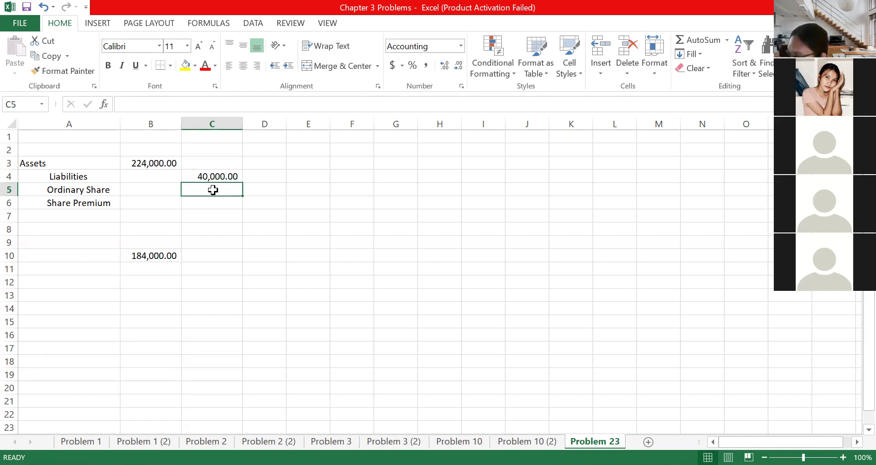
{"action": "type", "text": "="}
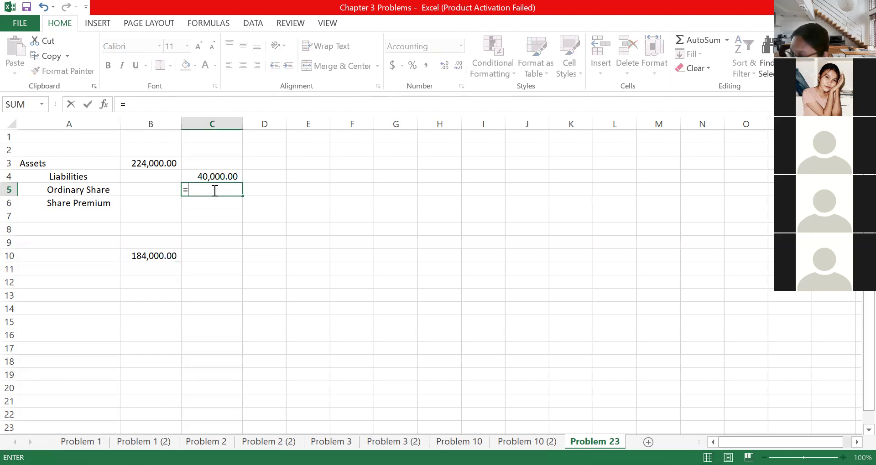
{"action": "type", "text": "10000*10"}
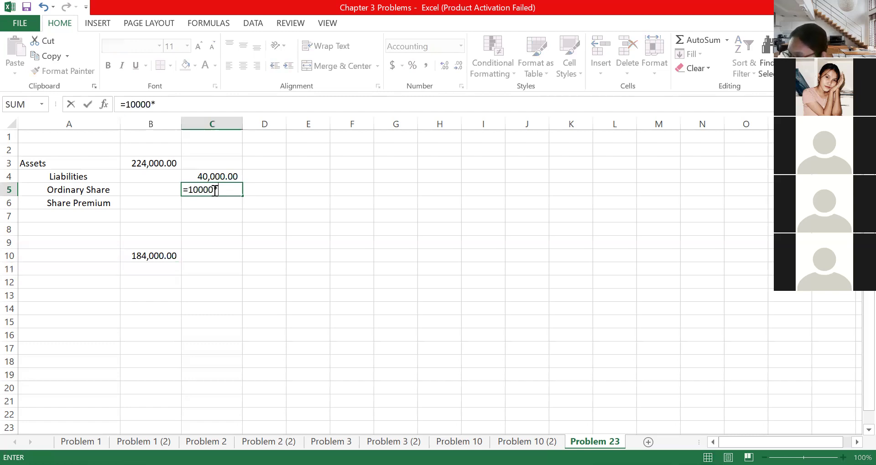
{"action": "key", "text": "BackSpace"}
{"action": "key", "text": "BackSpace"}
{"action": "type", "text": "1"}
{"action": "key", "text": "Return"}
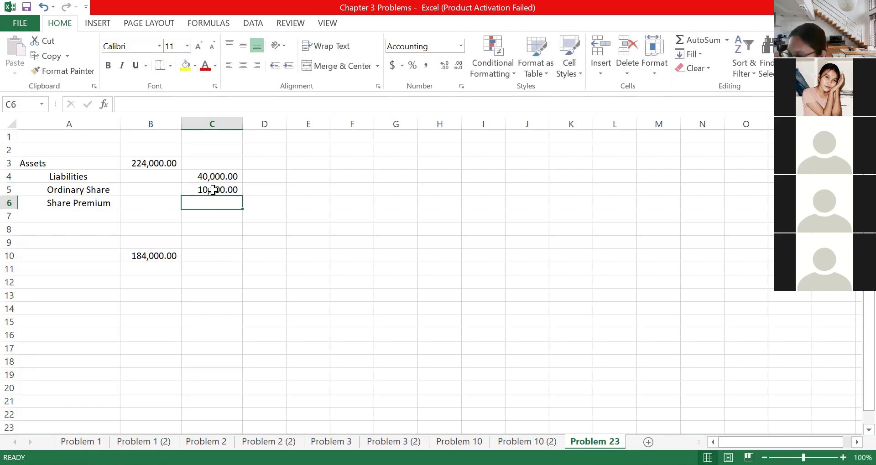
{"action": "left_click", "coordinate": [213, 189]}
{"action": "key", "text": "Delete"}
- Label A12 and A13 with the two partners' surnames for a share computation
{"action": "left_click", "coordinate": [69, 283]}
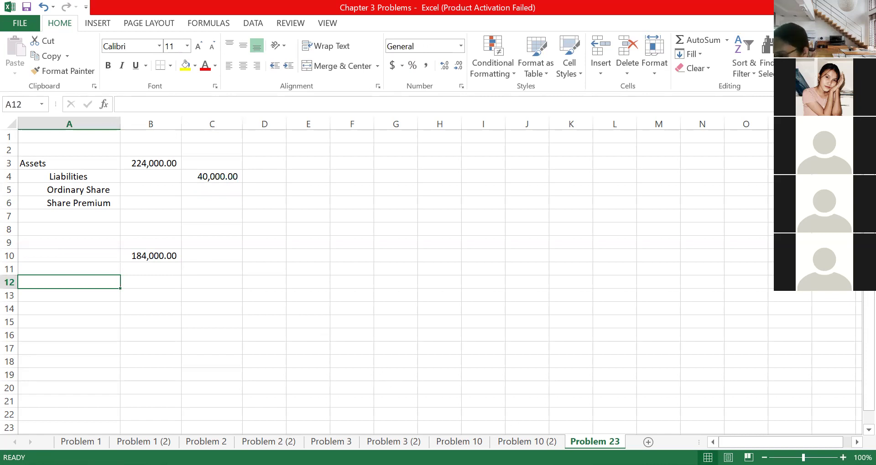
{"action": "type", "text": "BUena"}
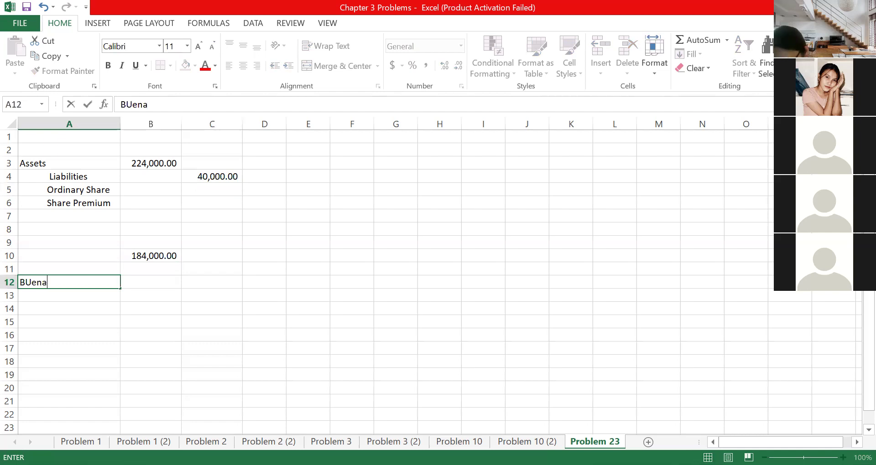
{"action": "type", "text": "flor"}
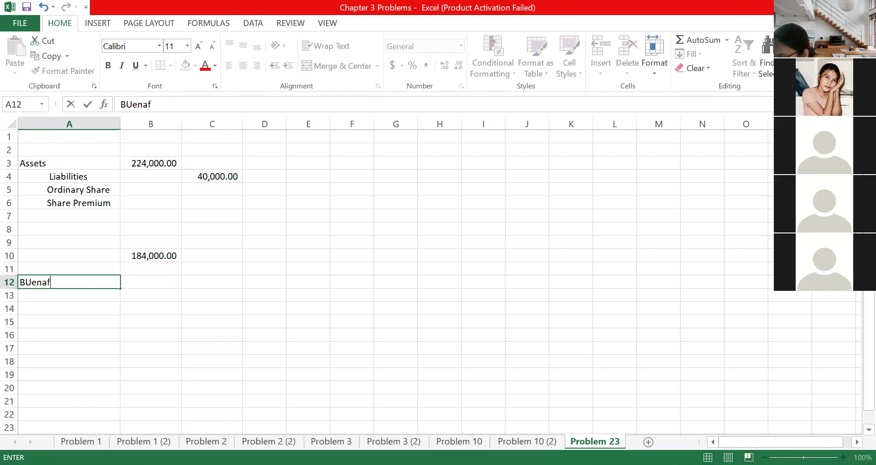
{"action": "key", "text": "Return"}
{"action": "type", "text": "Gangoso"}
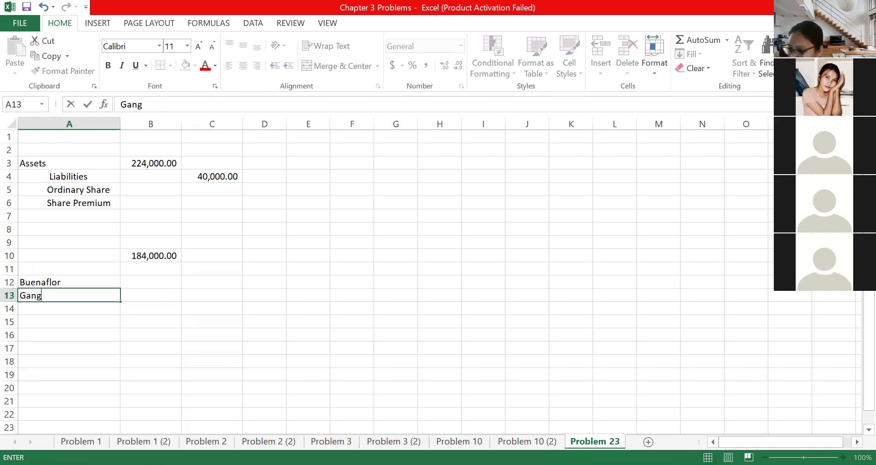
{"action": "key", "text": "Return"}
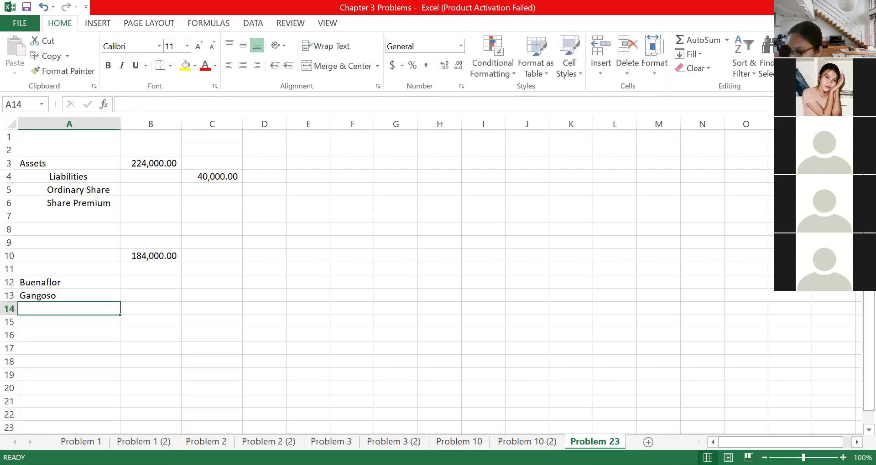
- Enter 10,000 in B12 and B13 beside each partner's name
{"action": "left_click", "coordinate": [163, 277]}
{"action": "type", "text": "100000.00"}
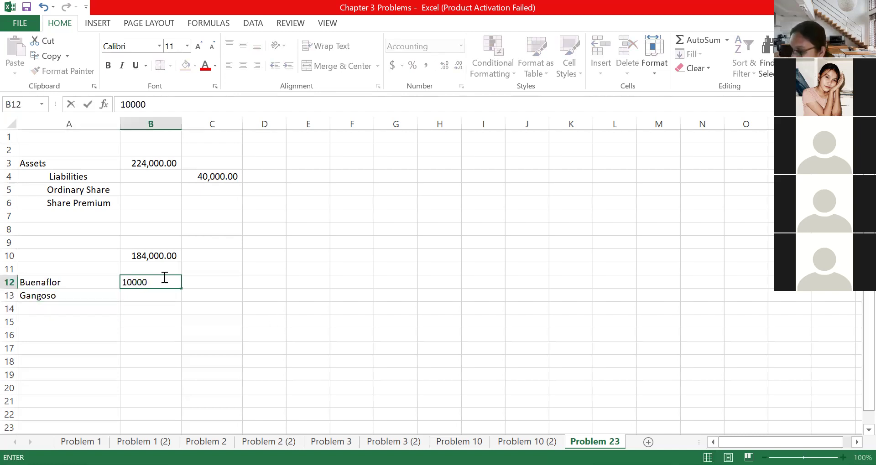
{"action": "key", "text": "Return"}
{"action": "type", "text": "10000"}
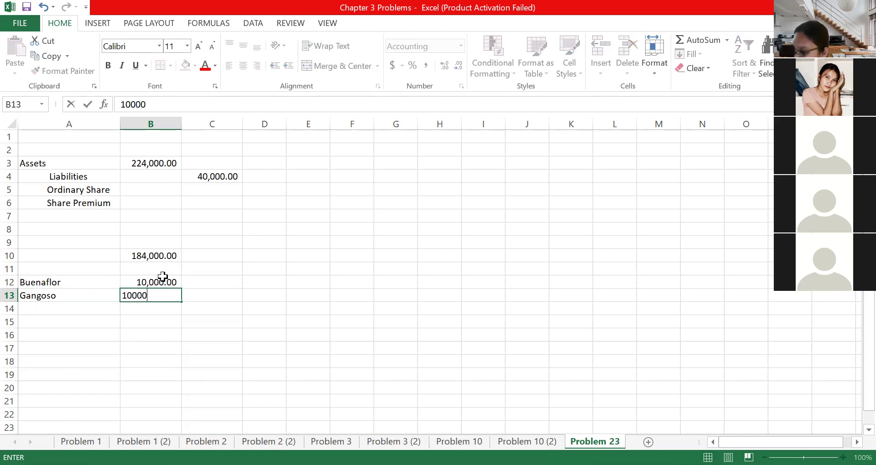
{"action": "key", "text": "Return"}
{"action": "left_click", "coordinate": [210, 282]}
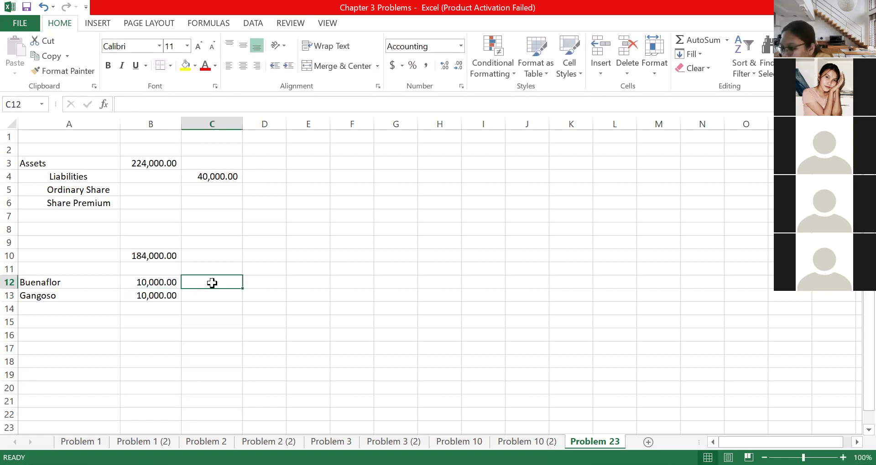
{"action": "type", "text": "@1"}
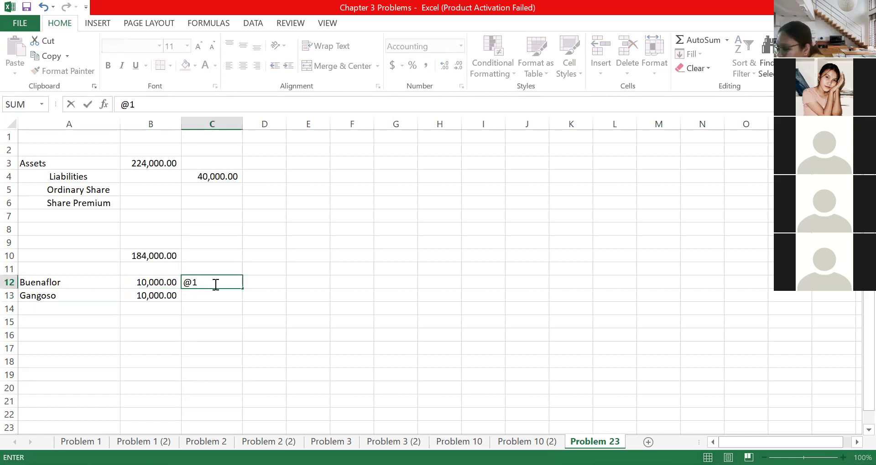
{"action": "left_click", "coordinate": [470, 311]}
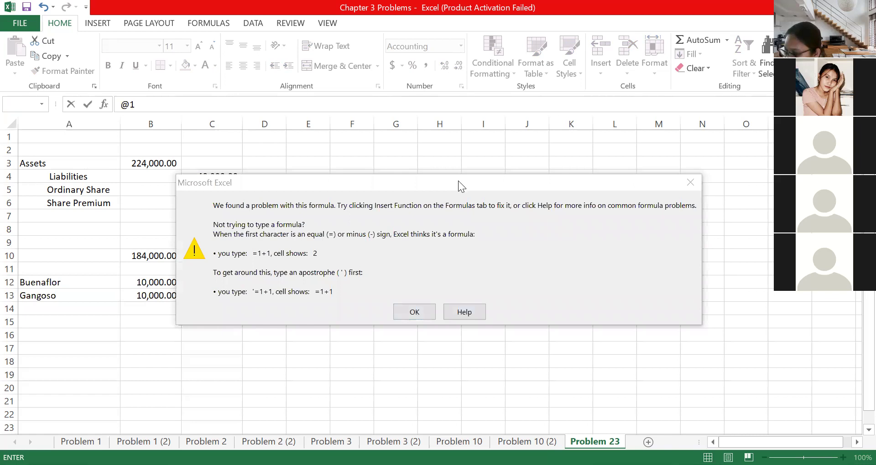
{"action": "key", "text": "Return"}
{"action": "key", "text": "BackSpace"}
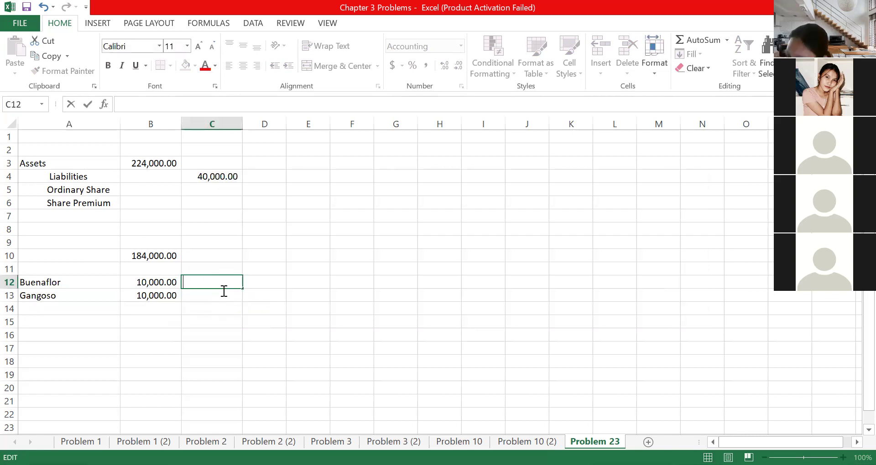
{"action": "left_click", "coordinate": [158, 282]}
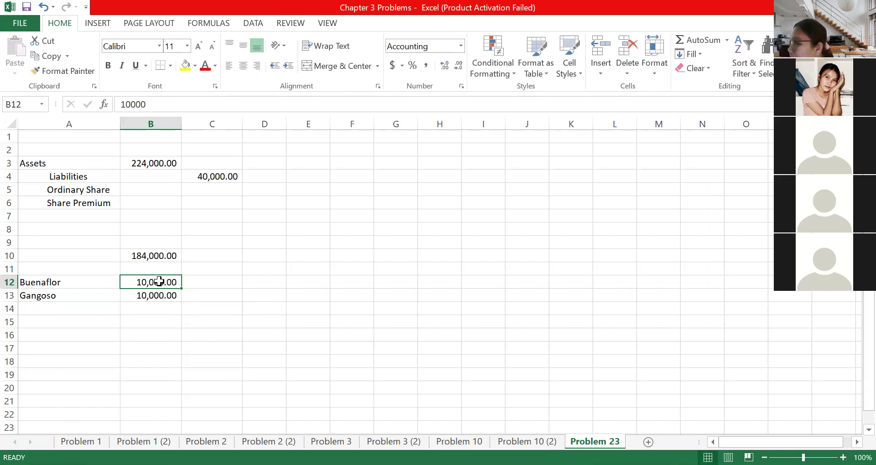
- Total the two partners' amounts in B14 with =B13+B12
{"action": "left_click", "coordinate": [156, 309]}
{"action": "type", "text": "="}
{"action": "key", "text": "Up"}
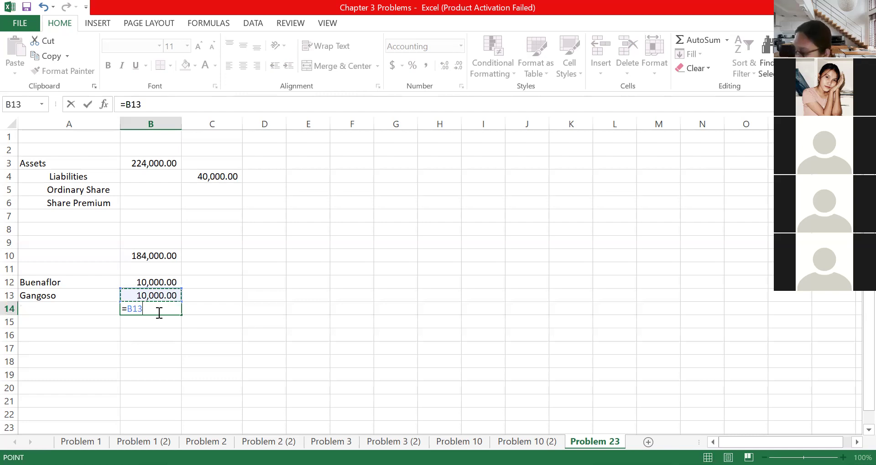
{"action": "type", "text": "+"}
{"action": "key", "text": "Up"}
{"action": "key", "text": "Up"}
{"action": "key", "text": "Return"}
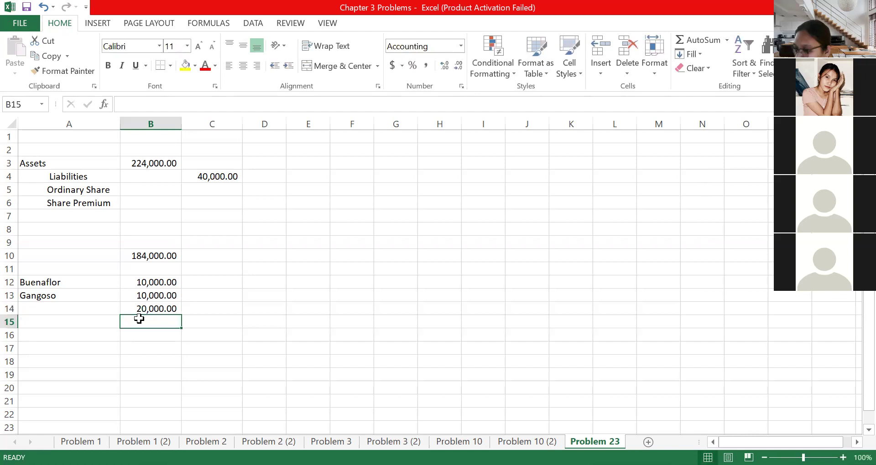
- Enter the Ordinary Share credit of 20,000 in C5
{"action": "key", "text": "Right"}
{"action": "key", "text": "Up"}
{"action": "key", "text": "Up"}
{"action": "key", "text": "Up"}
{"action": "key", "text": "Up"}
{"action": "key", "text": "Up"}
{"action": "key", "text": "Up"}
{"action": "key", "text": "Up"}
{"action": "key", "text": "Up"}
{"action": "key", "text": "Up"}
{"action": "key", "text": "Up"}
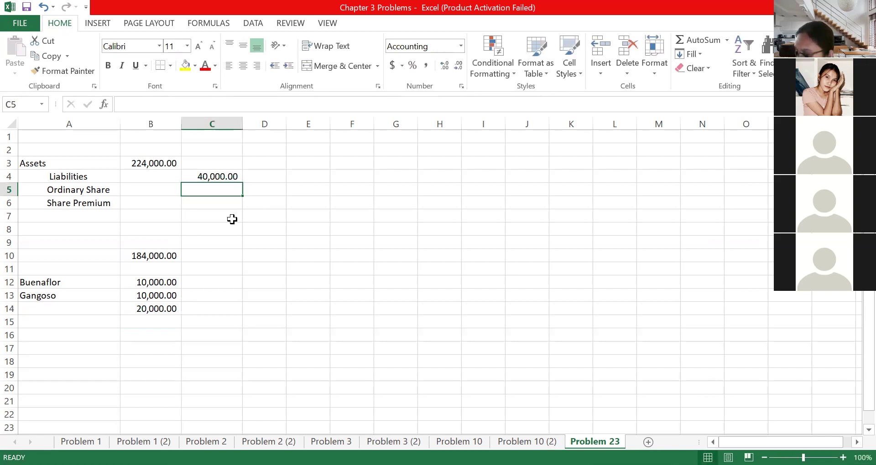
{"action": "type", "text": "20000"}
{"action": "key", "text": "Return"}
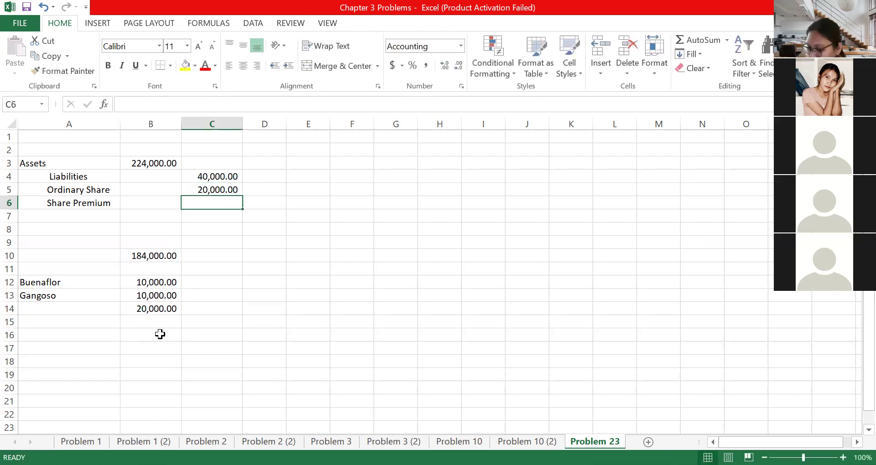
- Compute the share premium in B16 with =B10-B14
{"action": "left_click", "coordinate": [160, 335]}
{"action": "type", "text": "-"}
{"action": "key", "text": "BackSpace"}
{"action": "type", "text": "=B10-B14"}
{"action": "key", "text": "Return"}
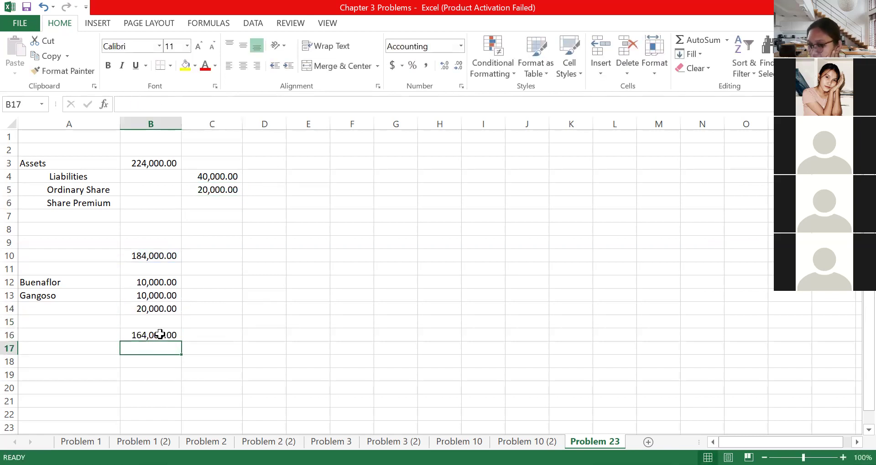
- Enter the Share Premium credit of 164,000 in C6
{"action": "left_click", "coordinate": [212, 195]}
{"action": "left_click", "coordinate": [212, 200]}
{"action": "type", "text": "164,"}
{"action": "type", "text": "000"}
{"action": "key", "text": "Return"}
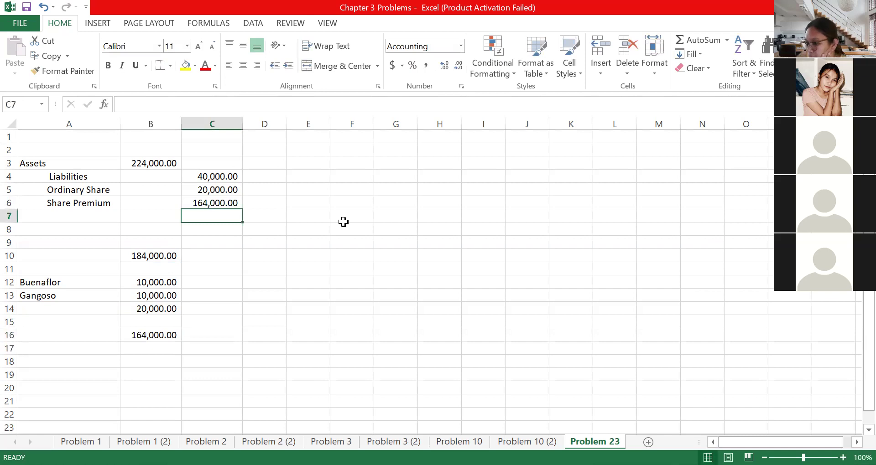